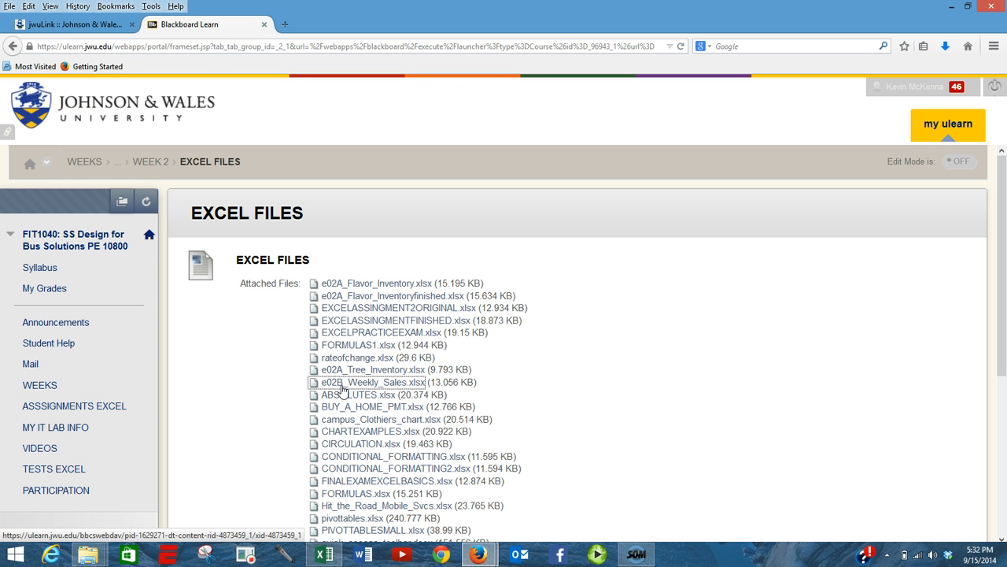
Open the attached file e02B_Weekly_Sales.xlsx in Microsoft Excel and enable editing.
left_click(342, 388)
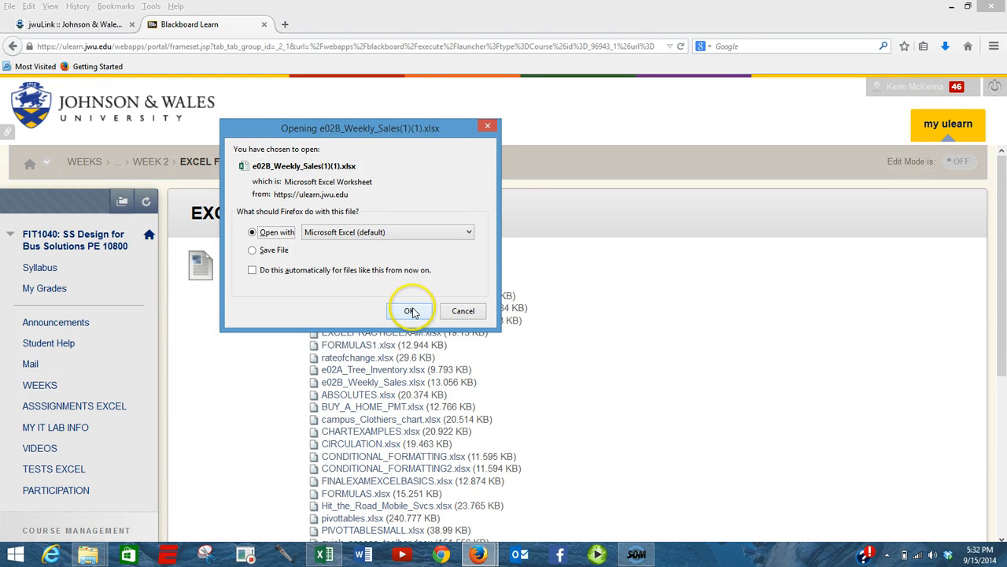
left_click(409, 310)
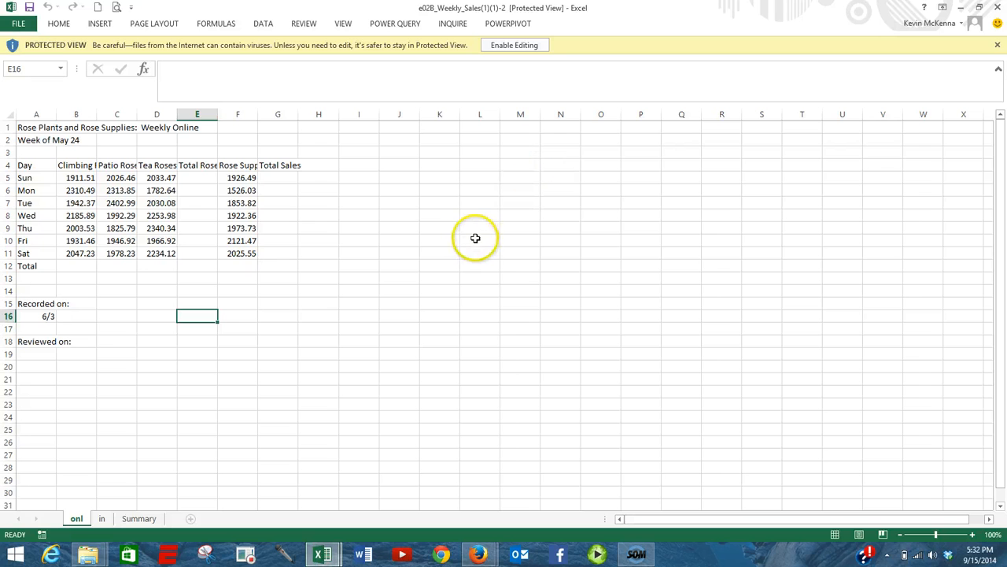
left_click(514, 45)
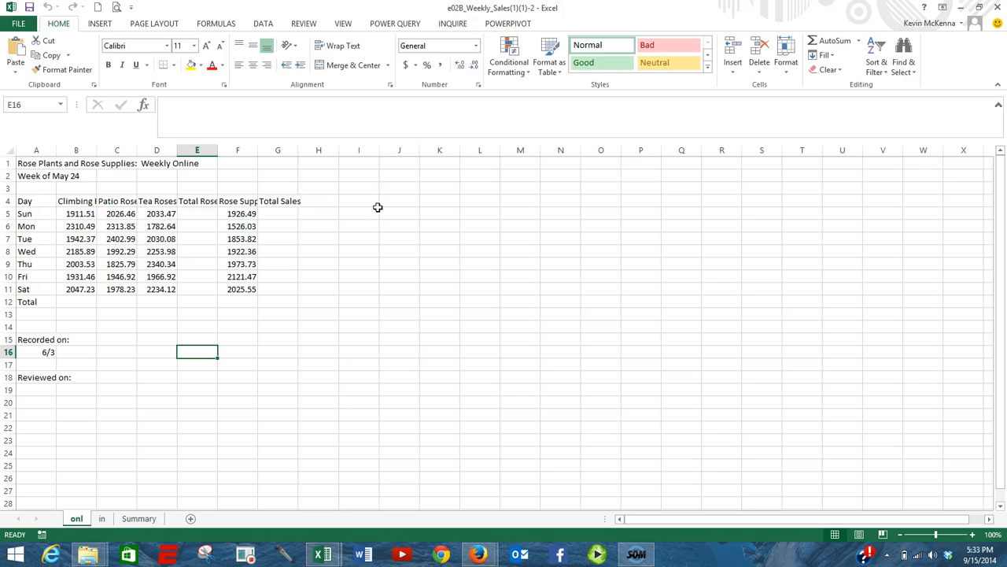
Rename the worksheet onl as Online and the worksheet in as In Store.
double_click(79, 523)
left_click(126, 535)
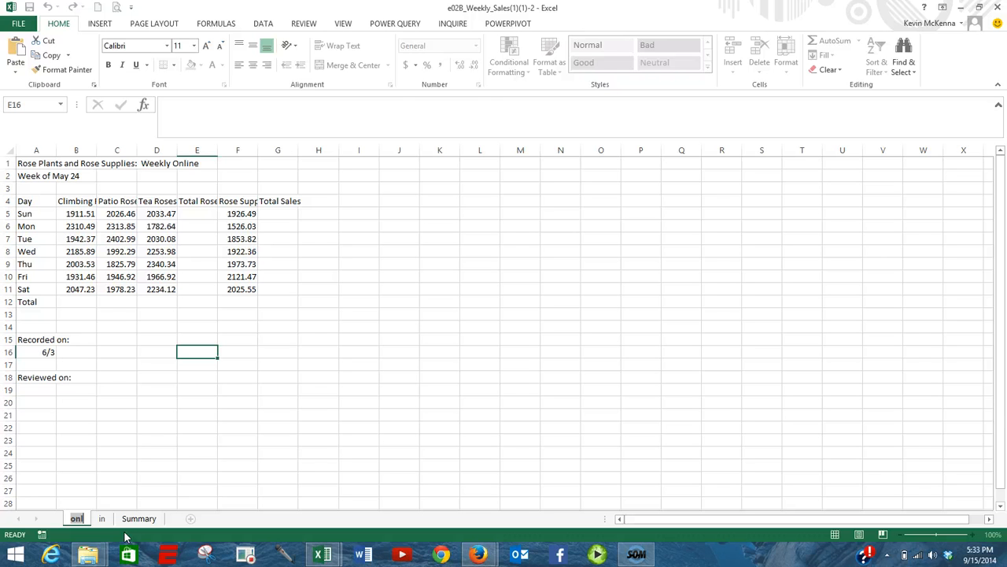
key("alt+p")
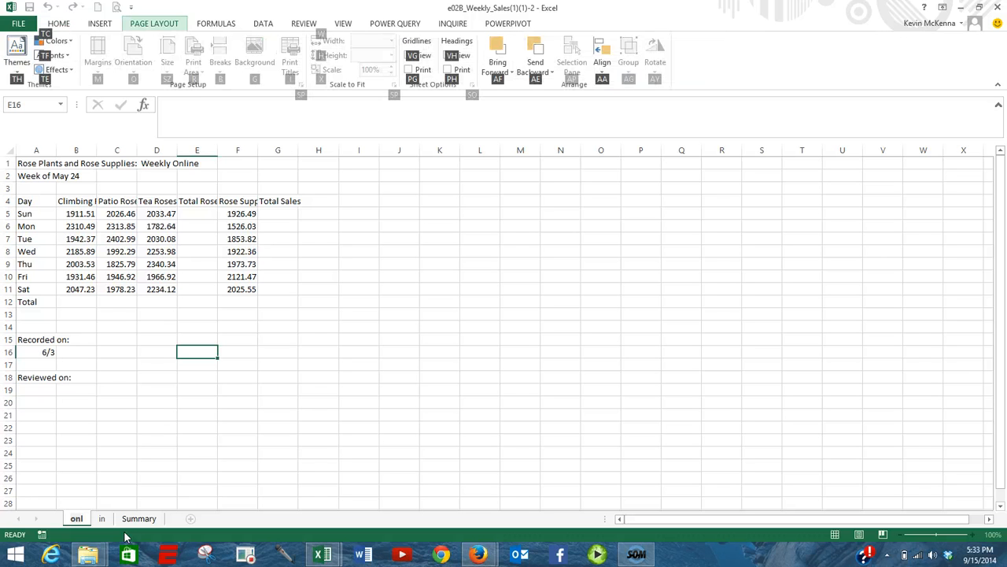
left_click(308, 361)
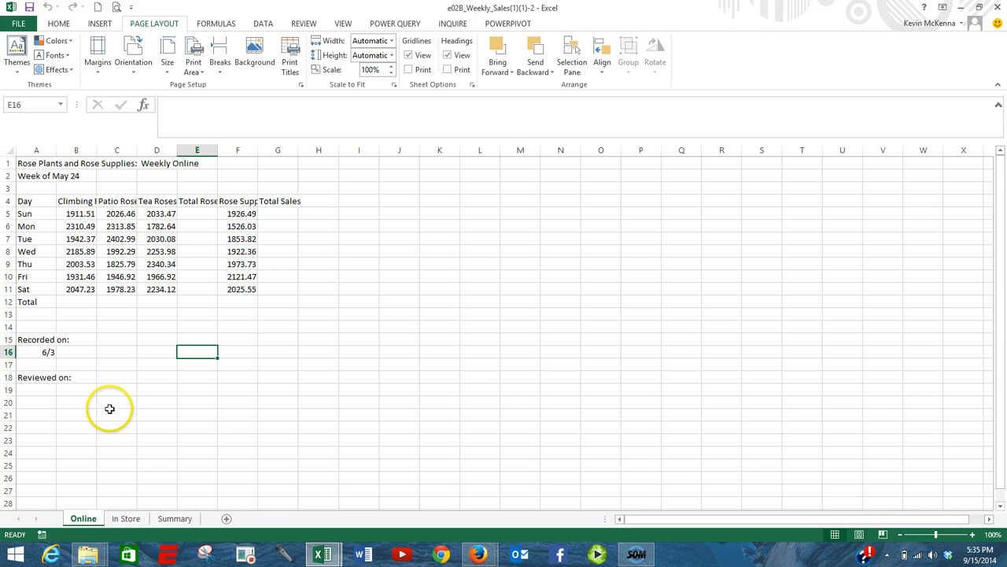
Format the recorded-on date in cell A16 of the Online sheet with the 3/14/12 date type.
left_click(37, 352)
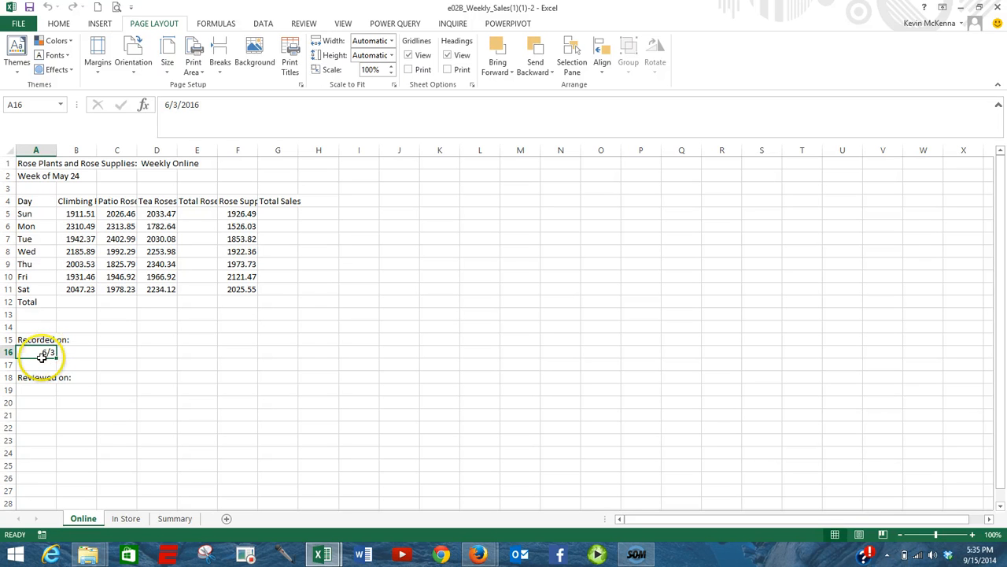
left_click(41, 354)
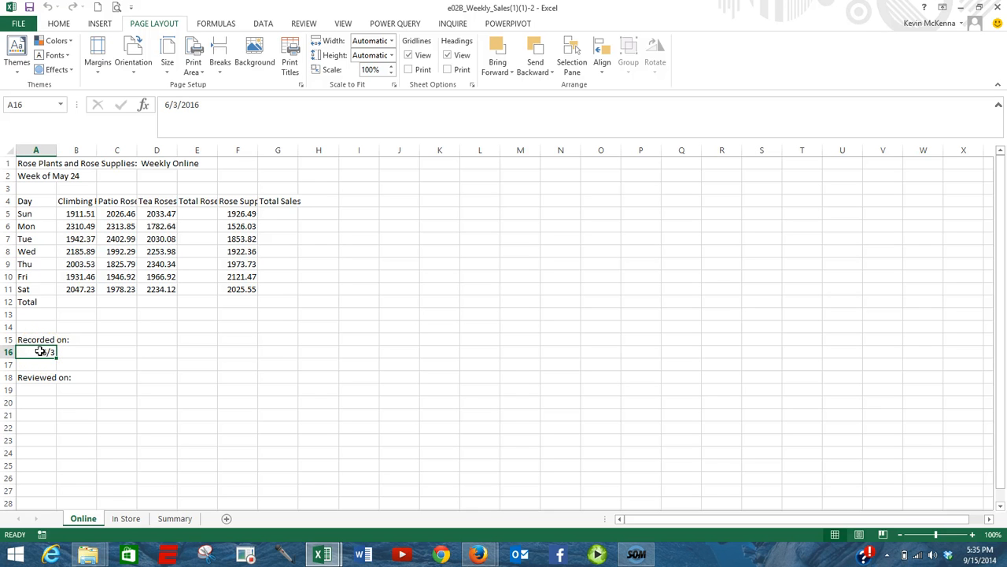
right_click(41, 353)
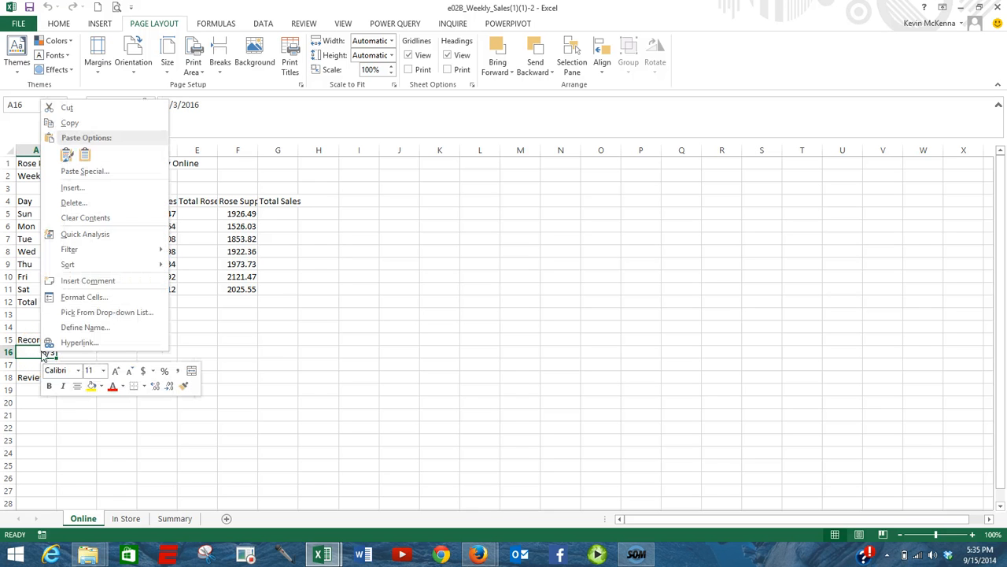
left_click(82, 297)
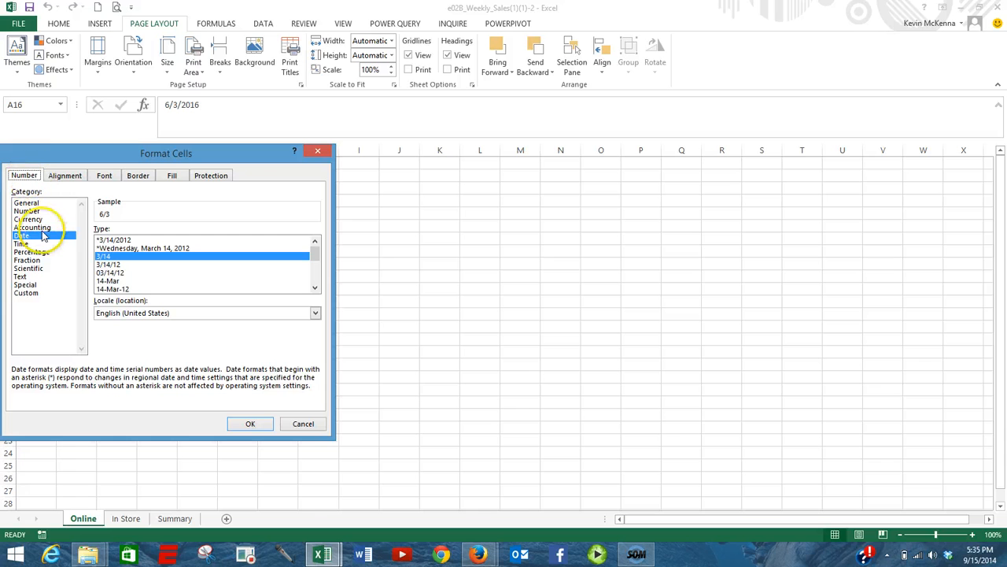
left_click(112, 264)
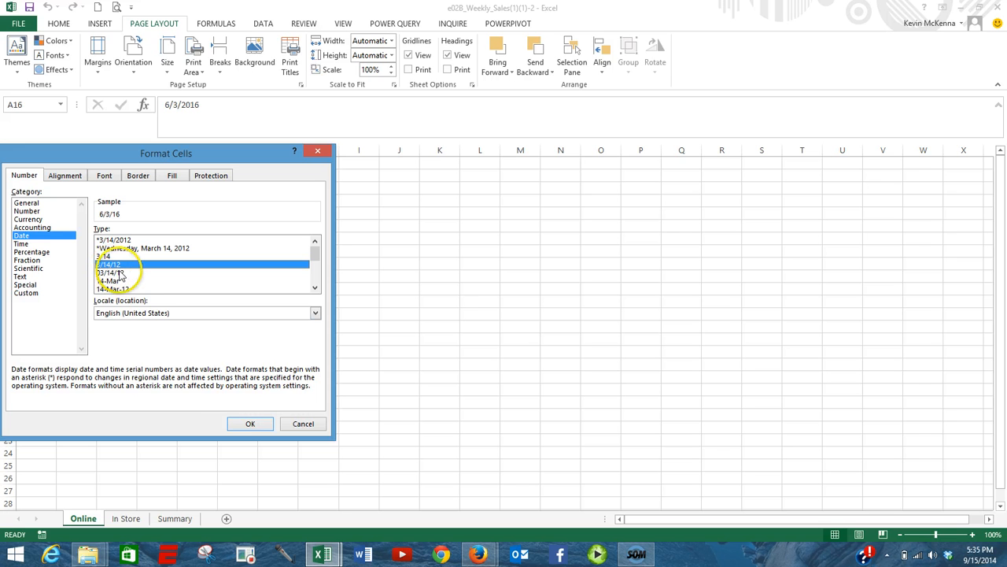
left_click(249, 423)
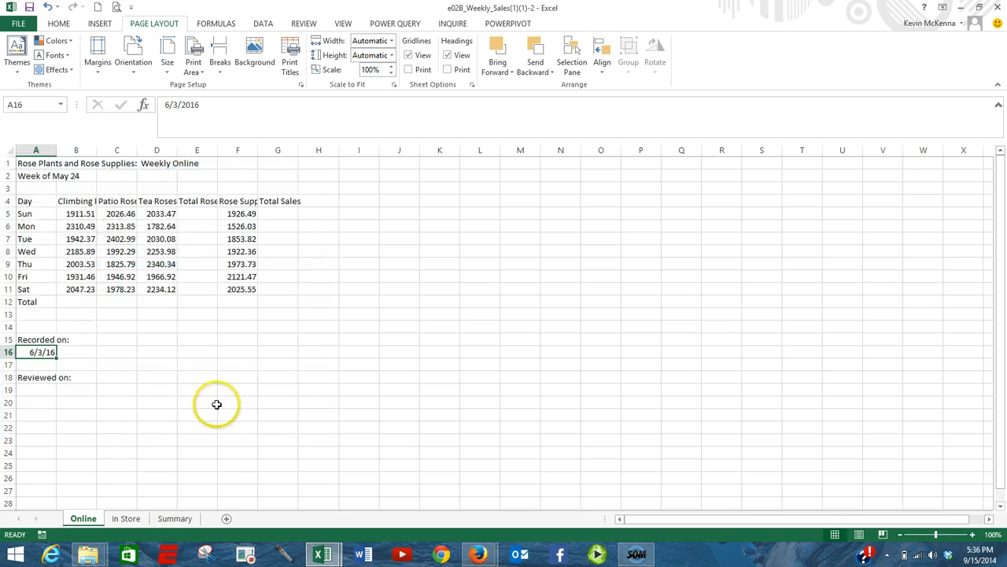
Change the date format of cell A16 to the long type Wednesday, March 14, 2012.
right_click(47, 351)
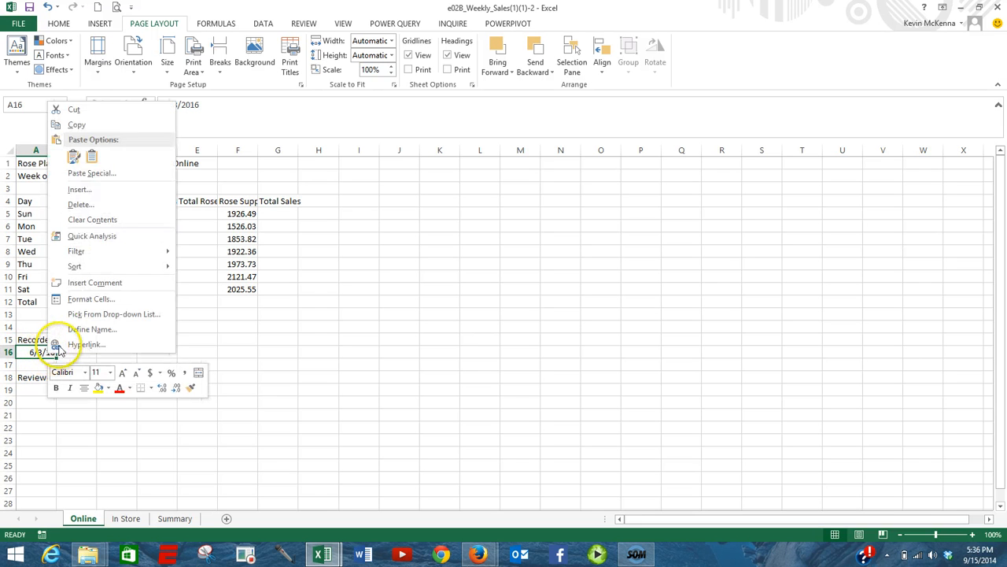
mouse_move(78, 266)
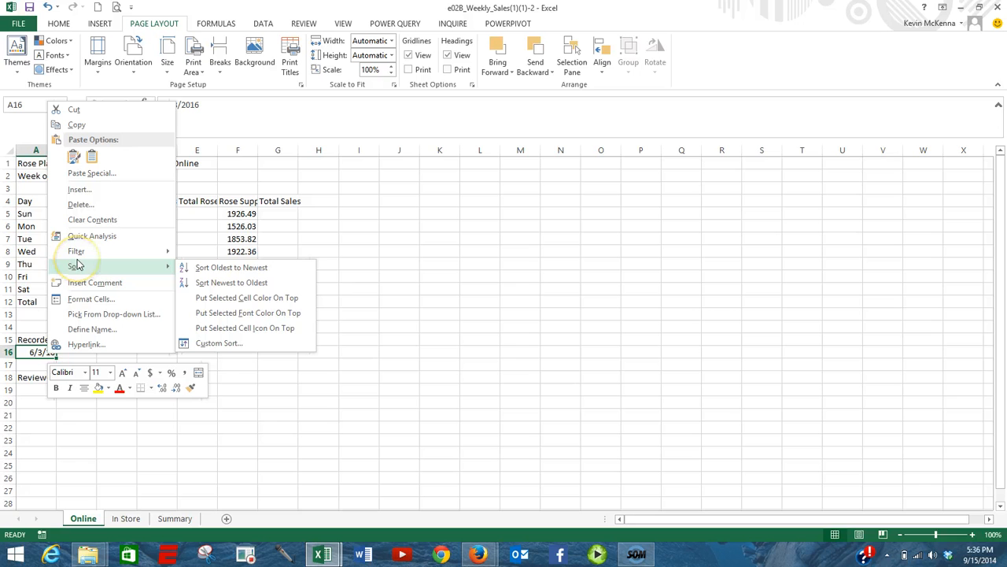
left_click(89, 299)
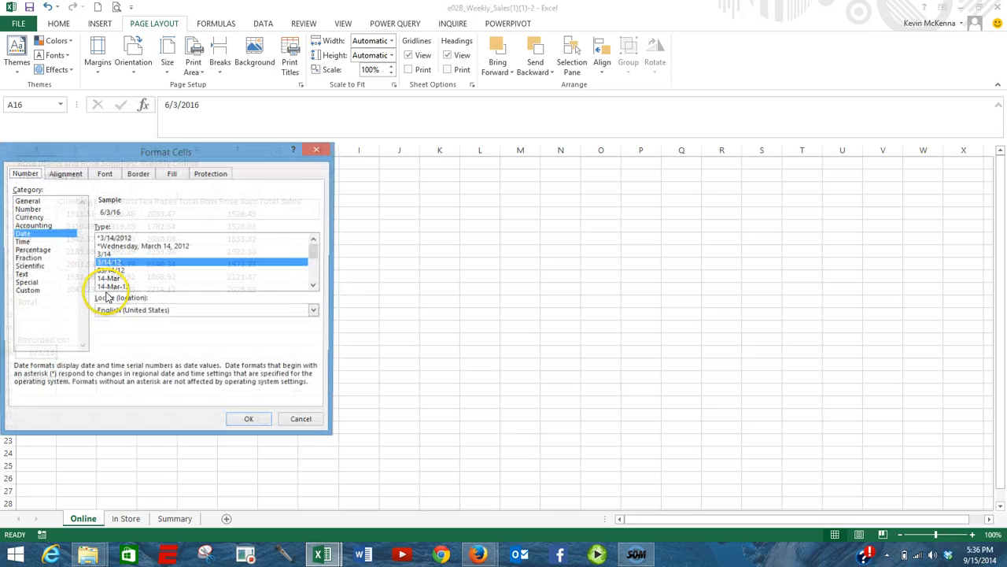
left_click(132, 247)
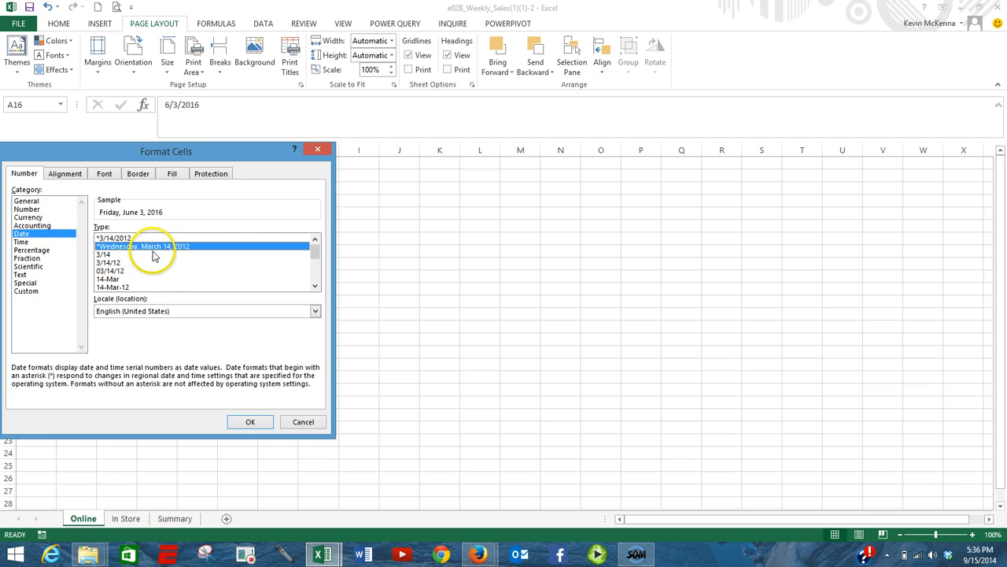
left_click(250, 421)
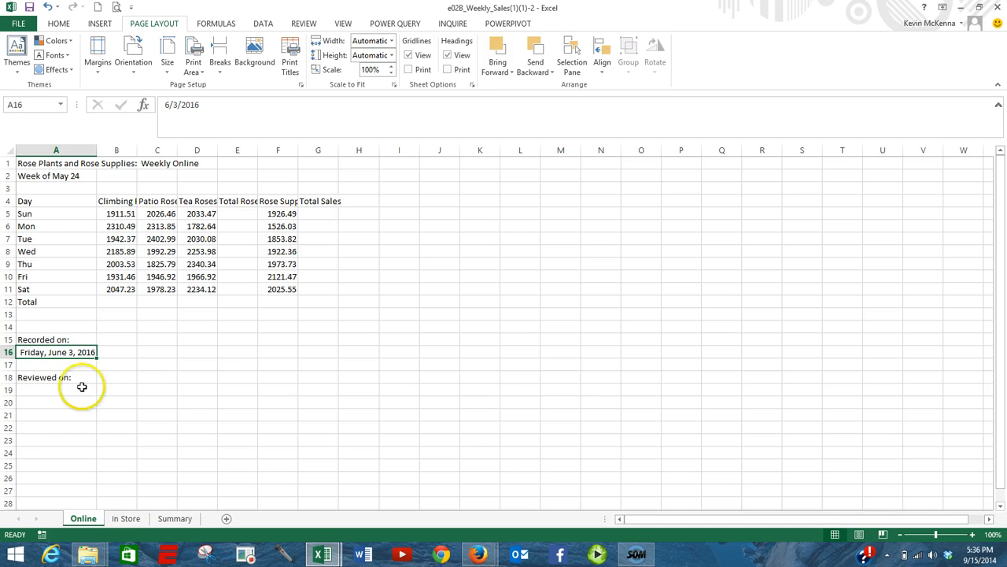
Set cell A16 to the 3/14 date type and replace its content with the current date, 9/15.
right_click(75, 353)
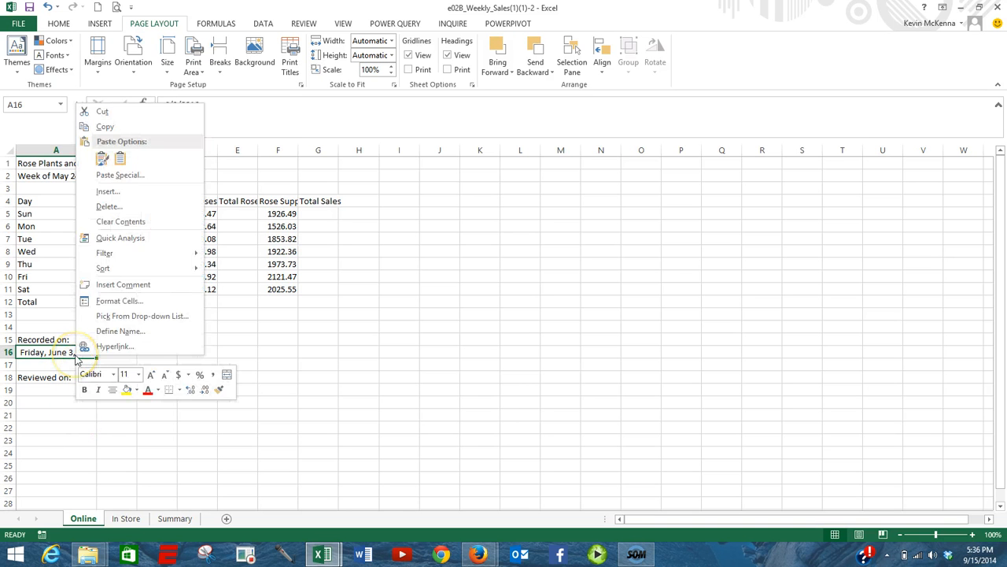
left_click(114, 301)
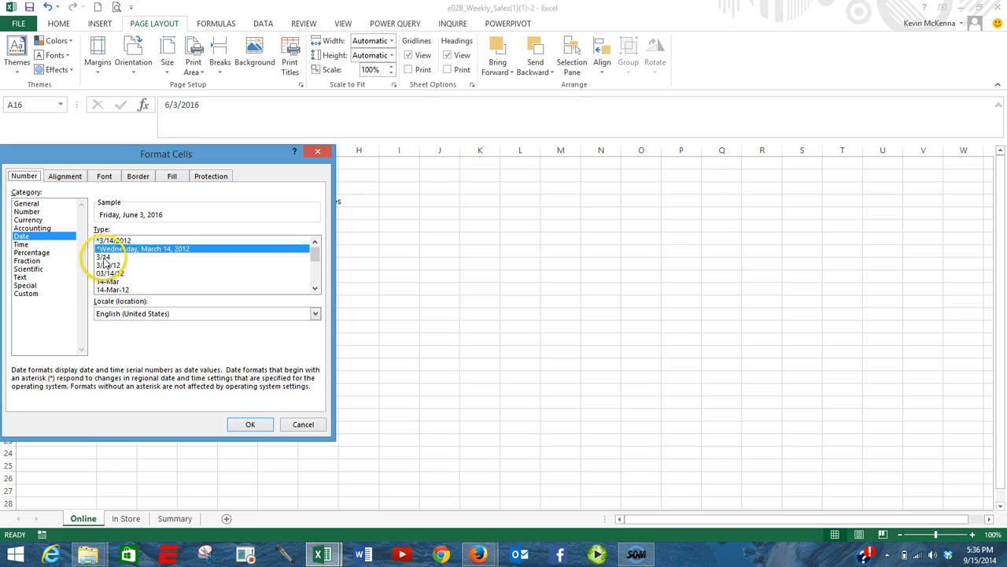
left_click(104, 257)
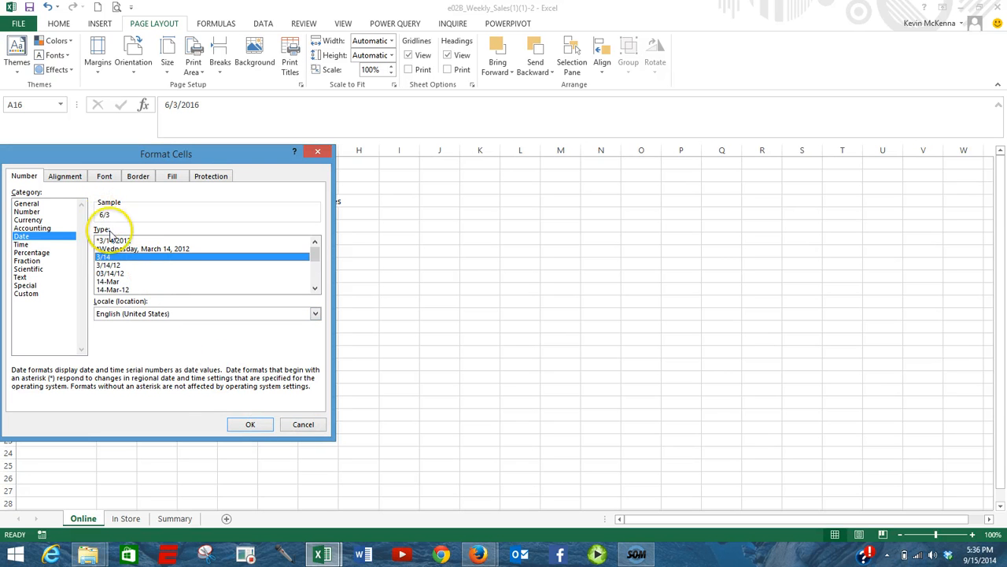
left_click(250, 424)
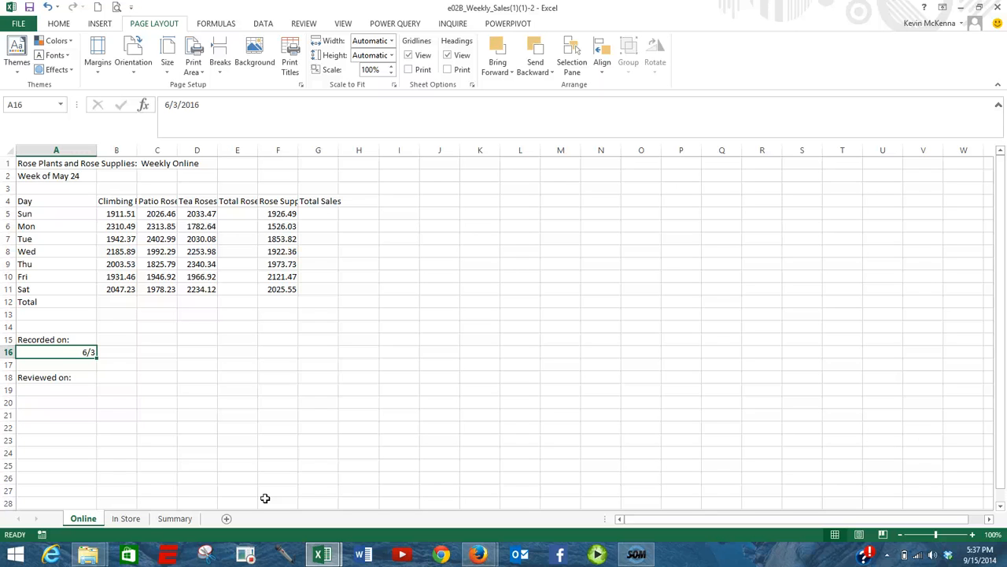
key("ctrl+semicolon")
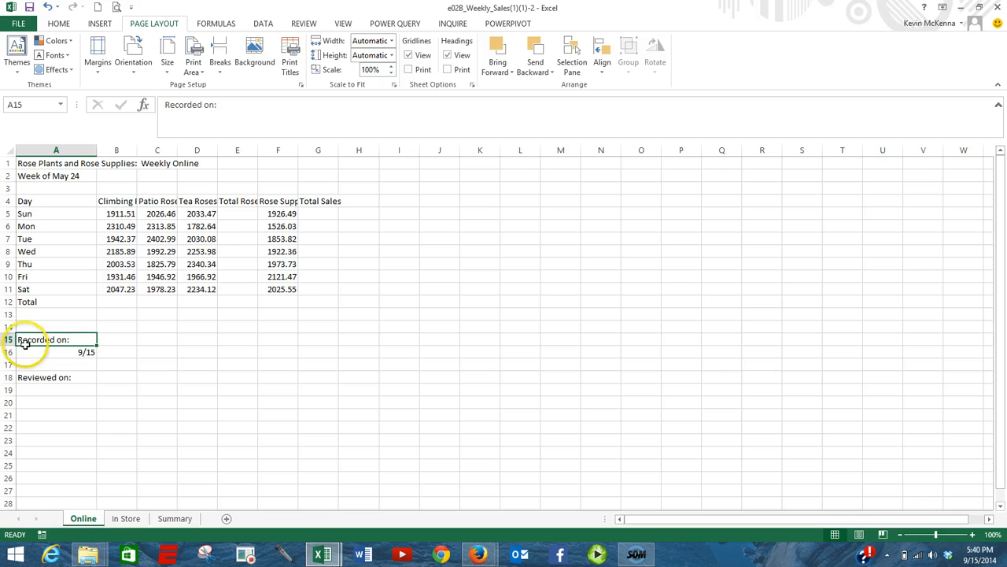
Copy cells A15:A18 from the Online sheet to A15 on the In Store sheet, return to Online and clear the copy selection.
left_click_drag(24, 339, 28, 374)
key("ctrl+c")
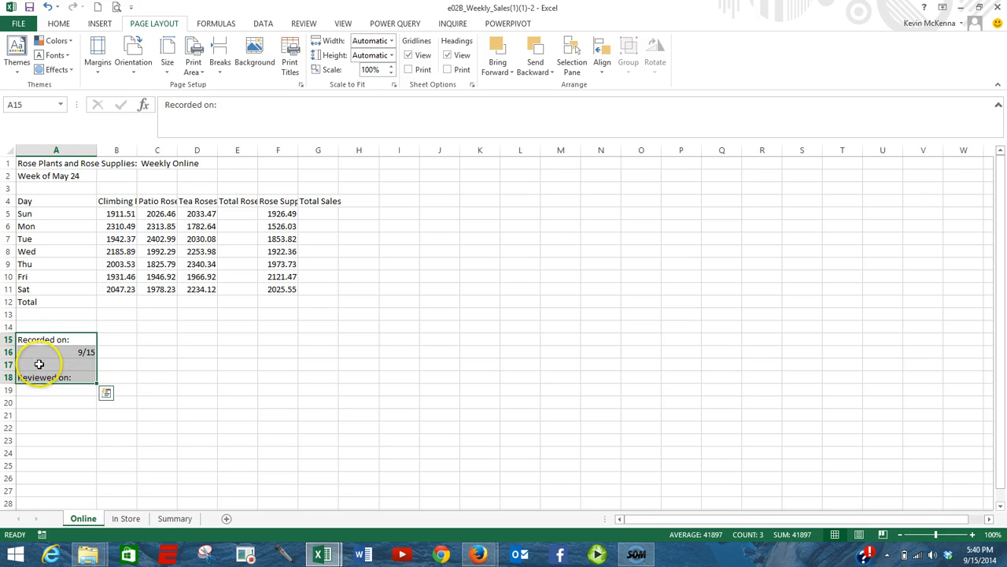
right_click(38, 364)
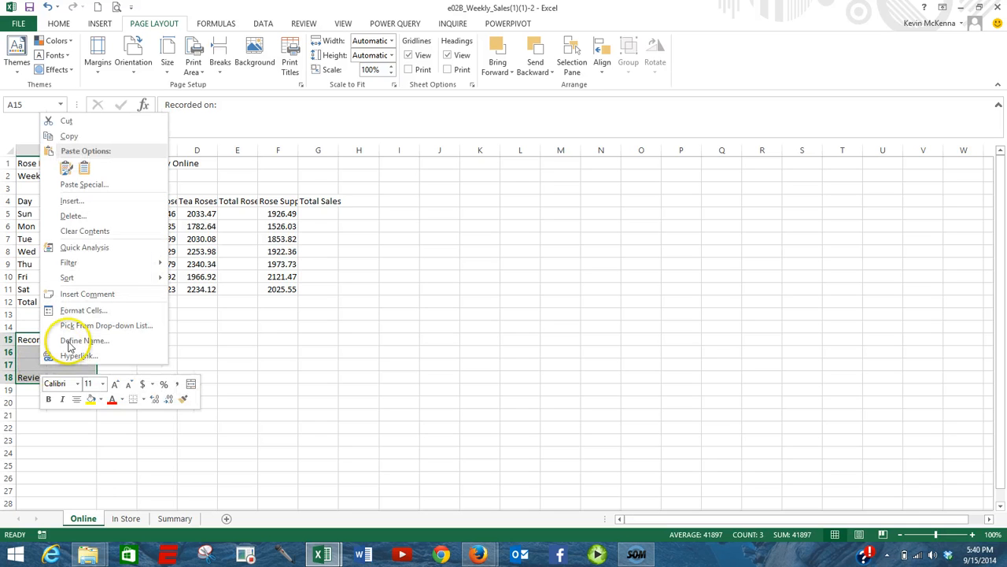
left_click(69, 135)
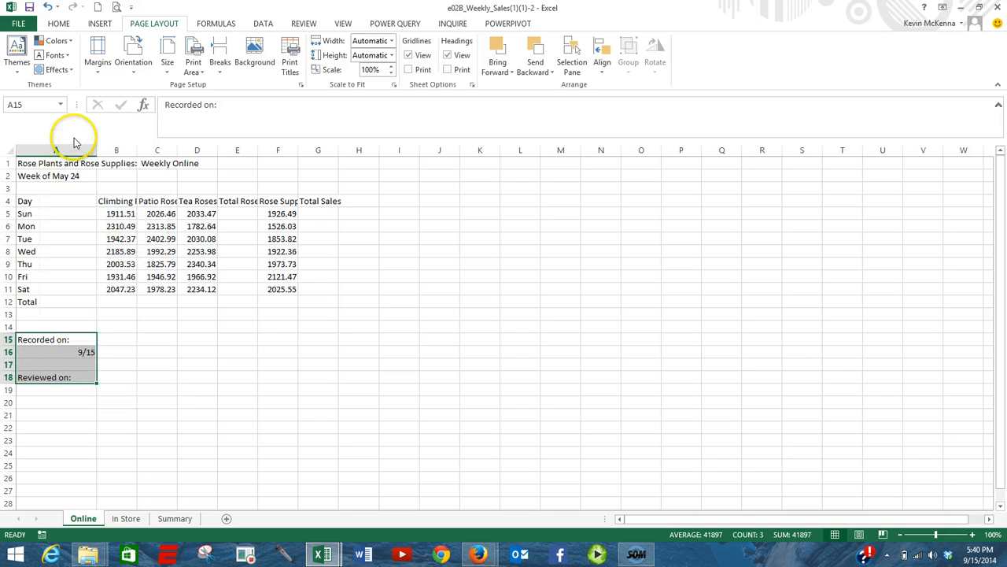
left_click(124, 519)
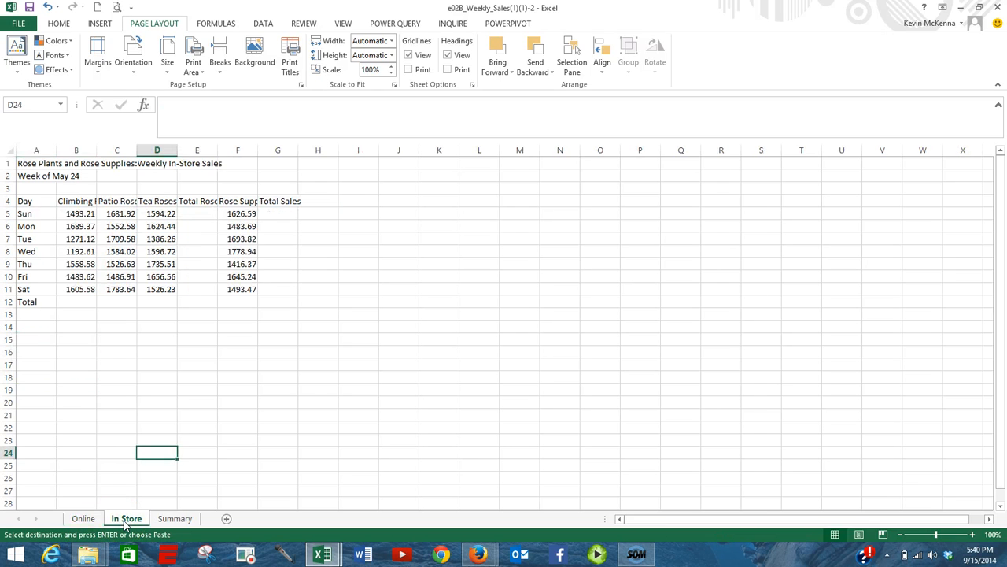
left_click(28, 340)
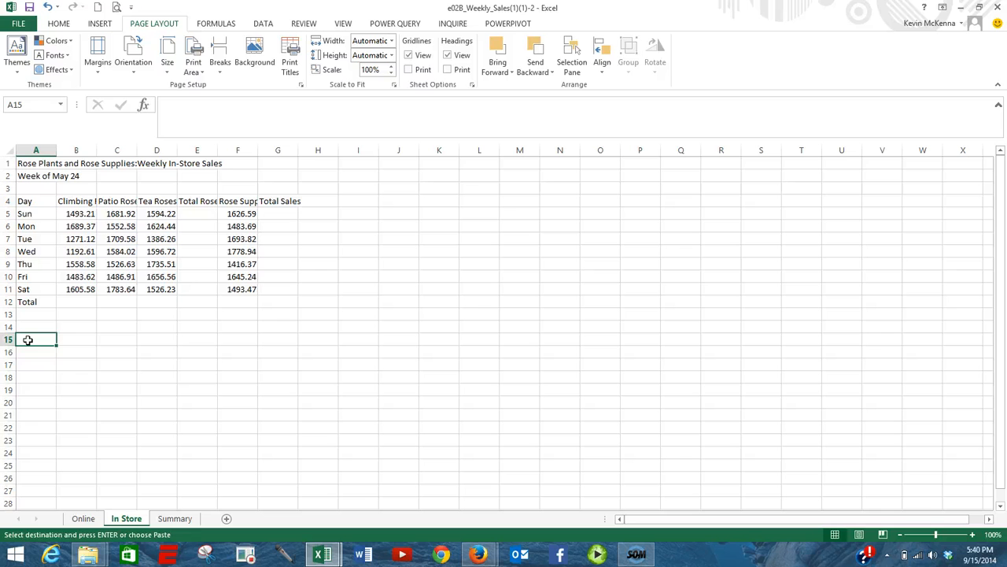
right_click(28, 341)
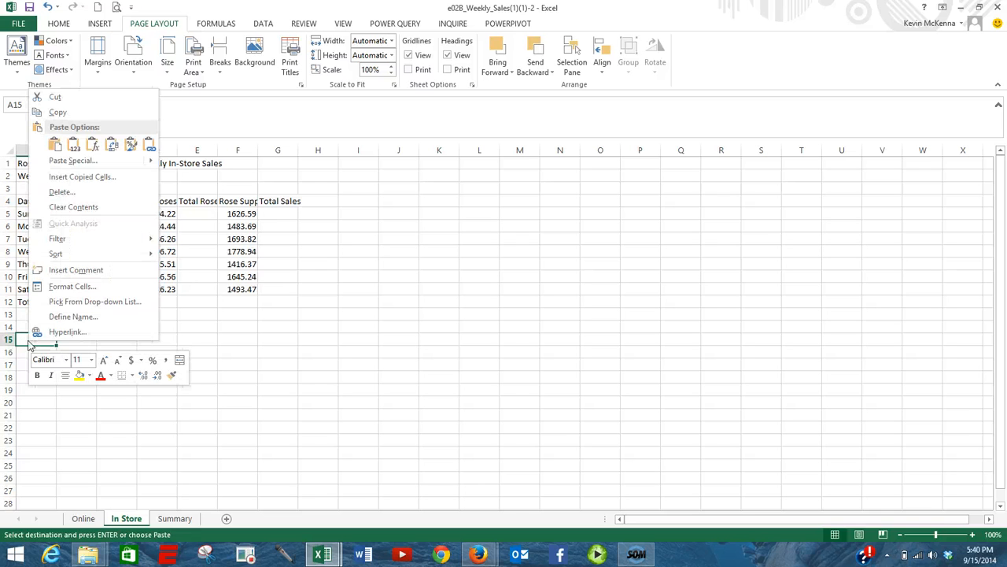
left_click(54, 145)
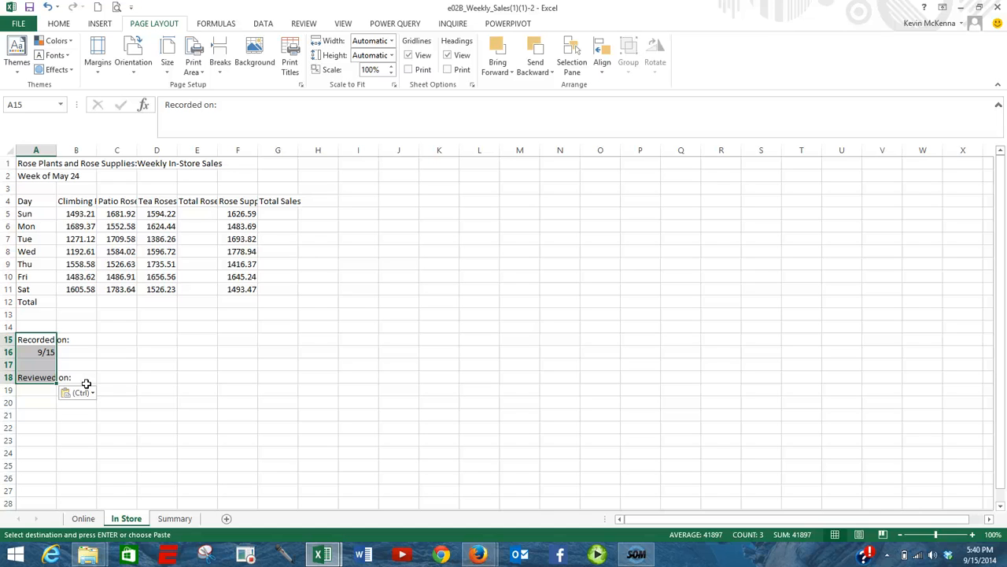
left_click(84, 518)
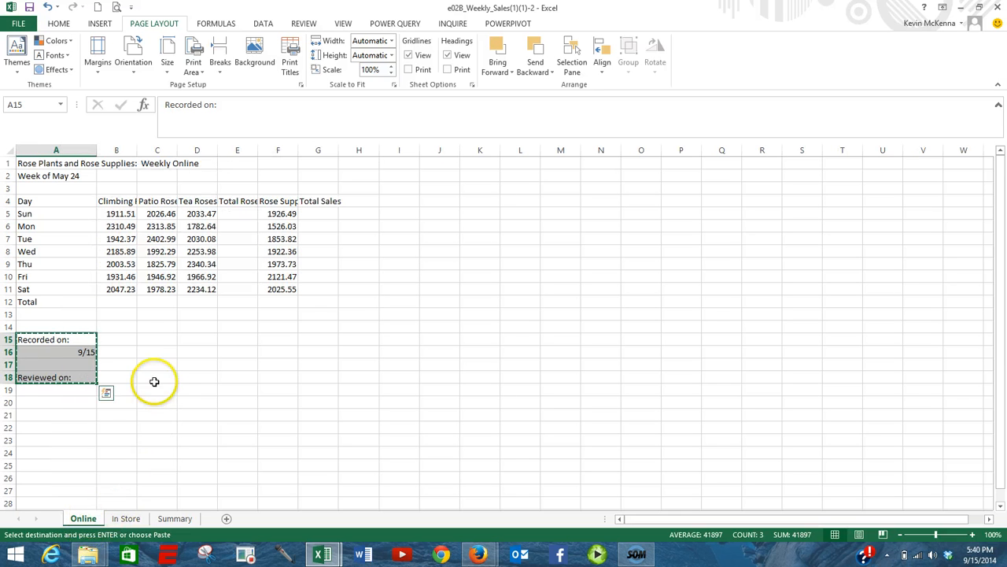
key("Escape")
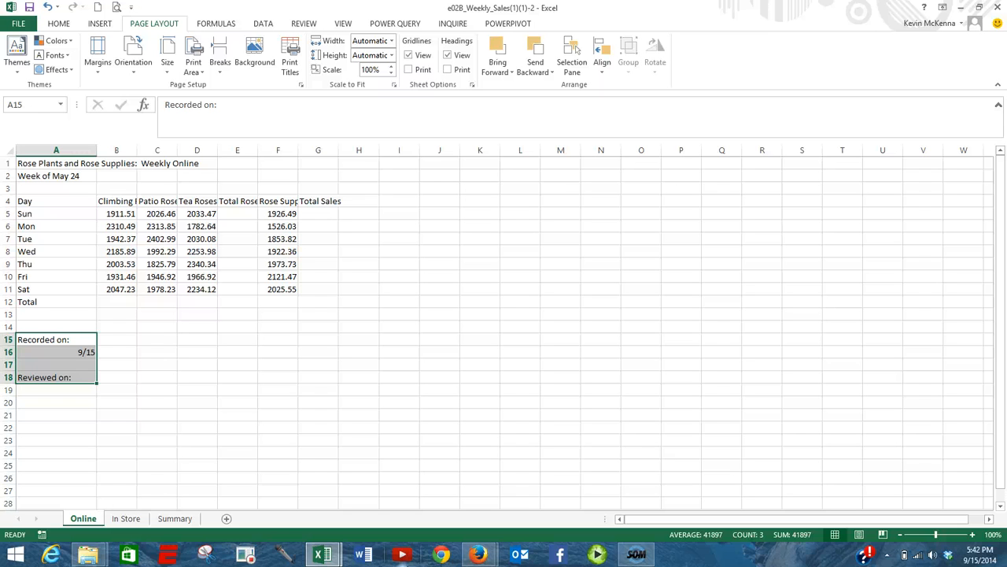
Group the Online and In Store sheets, ungroup them again and go back to the Online sheet.
left_click(84, 522)
left_click(130, 520, "ctrl")
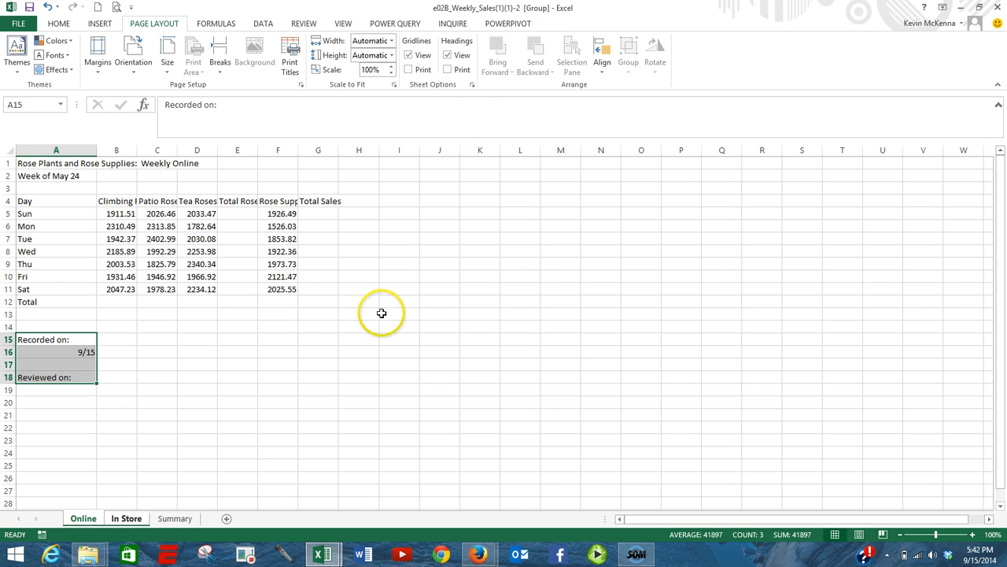
right_click(125, 520)
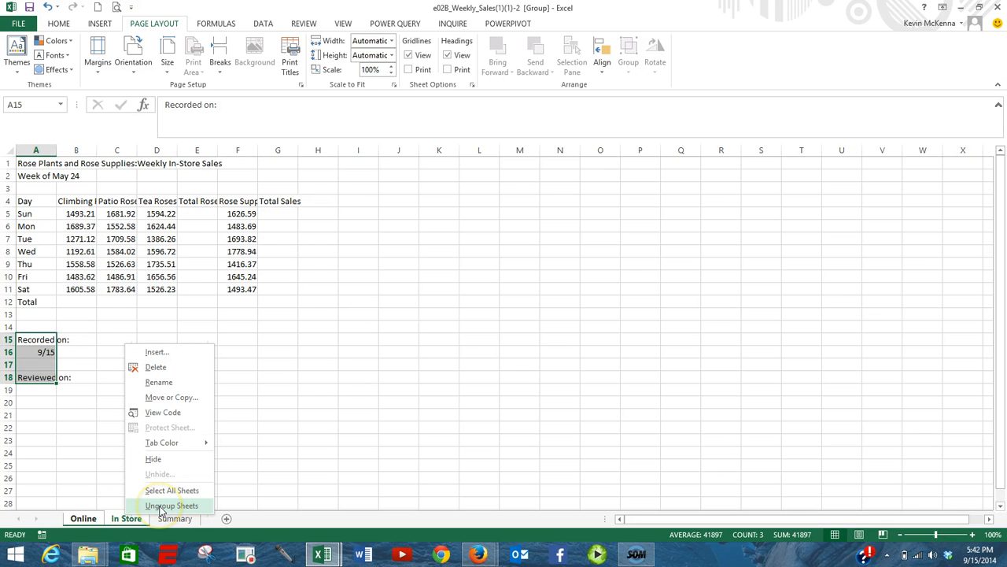
left_click(159, 505)
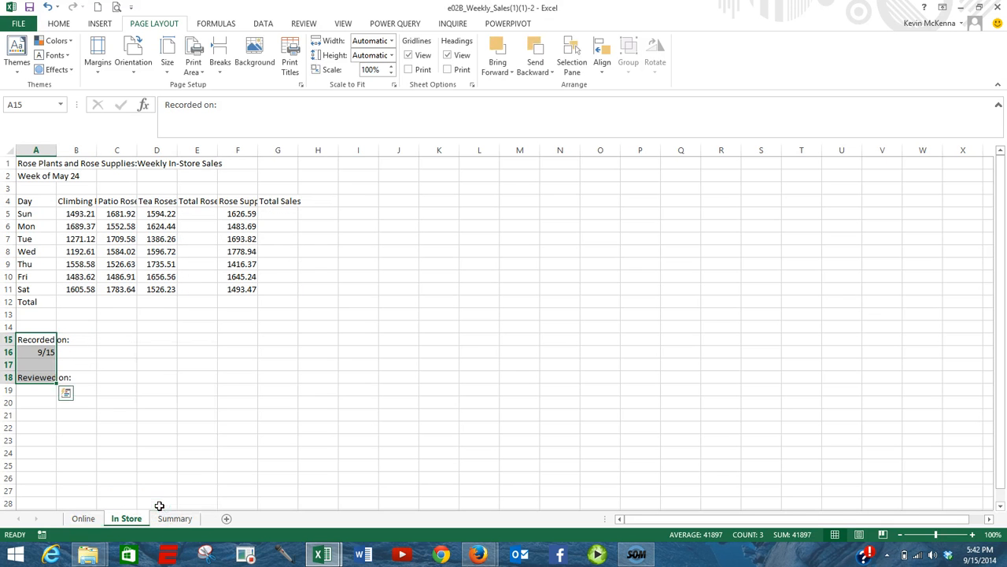
left_click(84, 519)
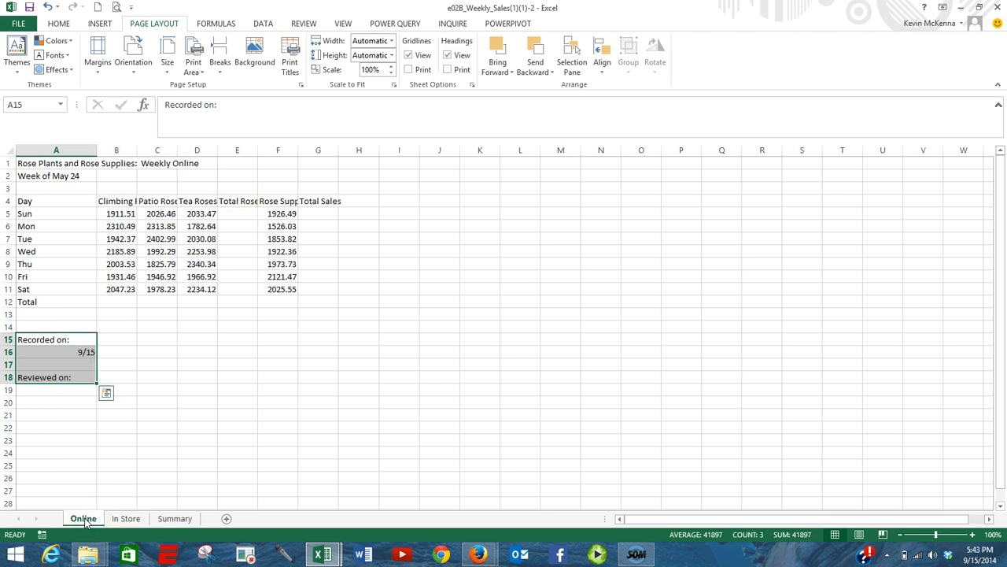
With the Online and In Store sheets grouped, merge and center the title across A1:G1 and apply the Title cell style.
left_click(126, 518, "ctrl")
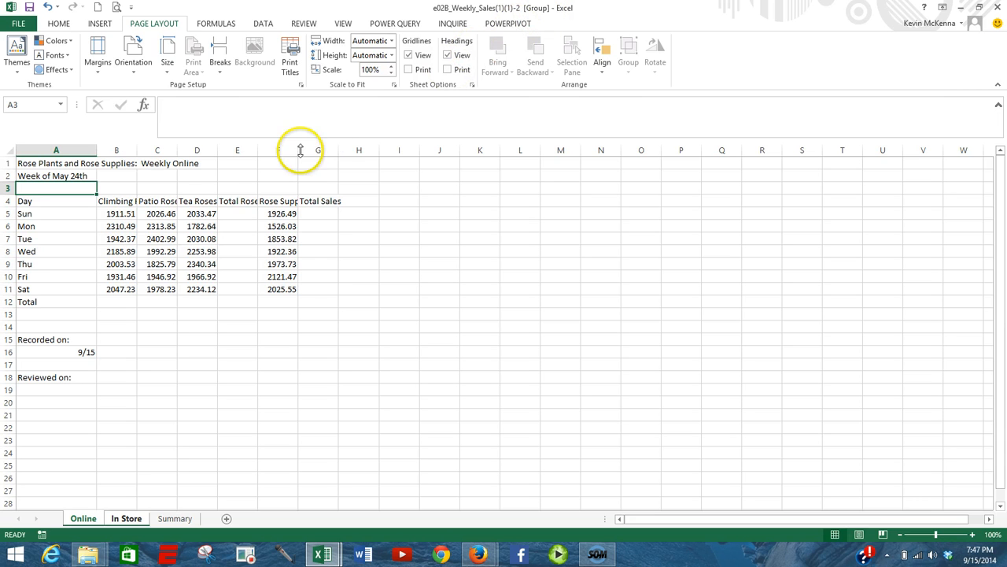
left_click(80, 164)
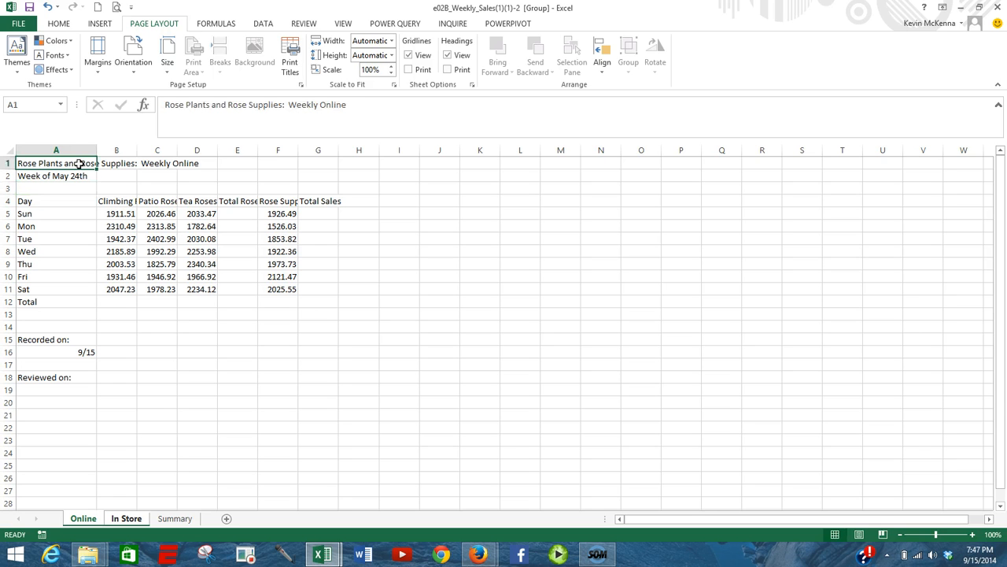
left_click_drag(68, 164, 314, 159)
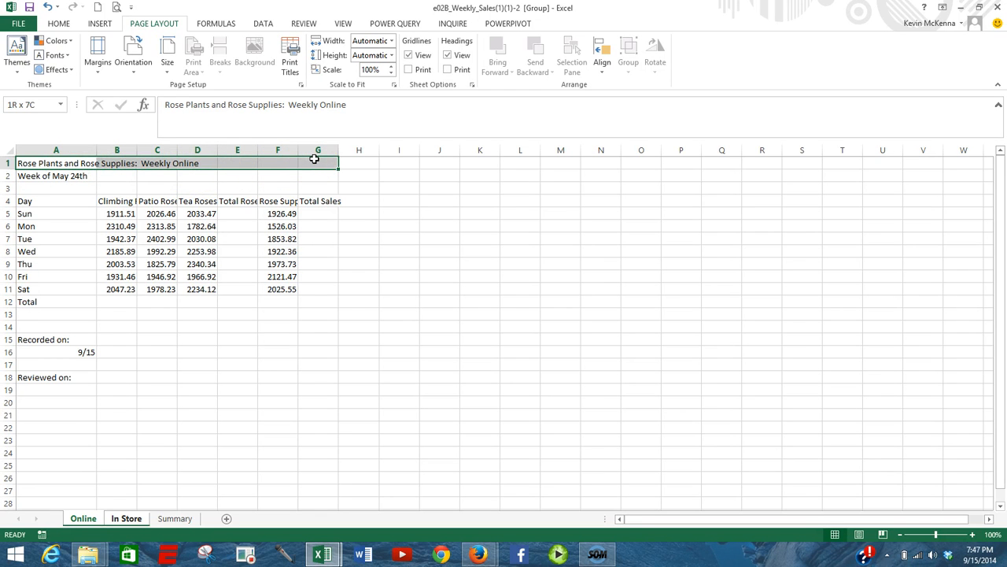
left_click(60, 24)
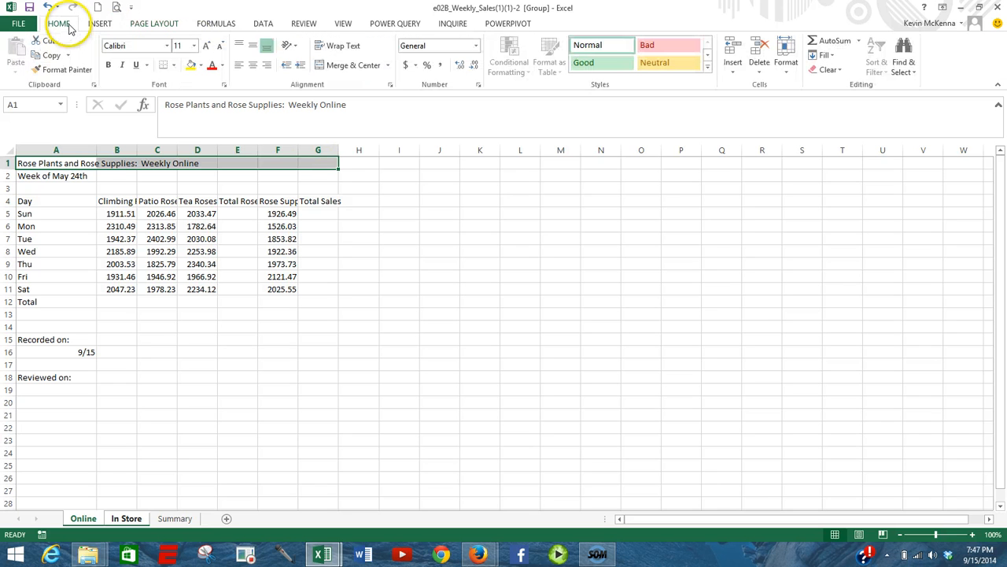
left_click(351, 67)
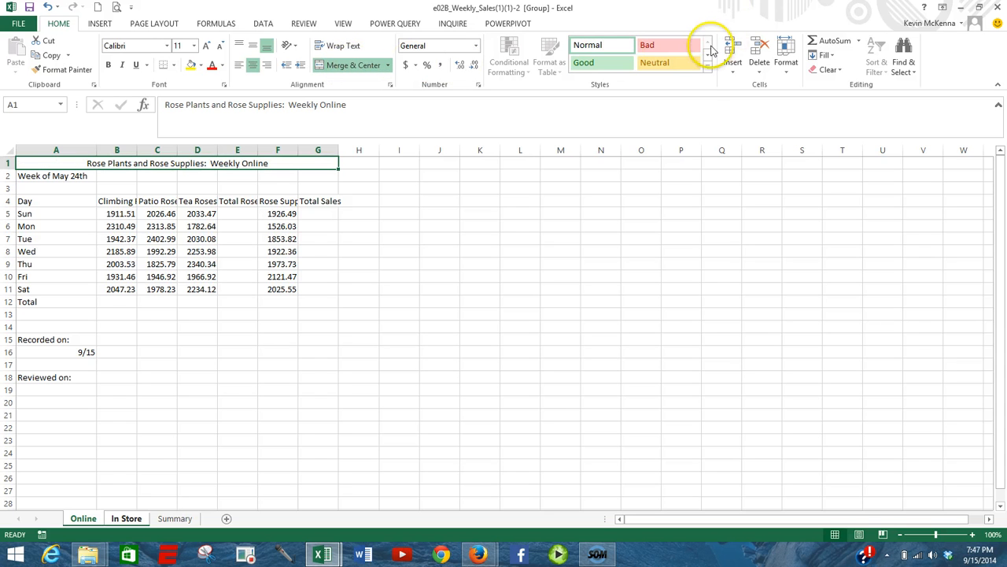
left_click(707, 70)
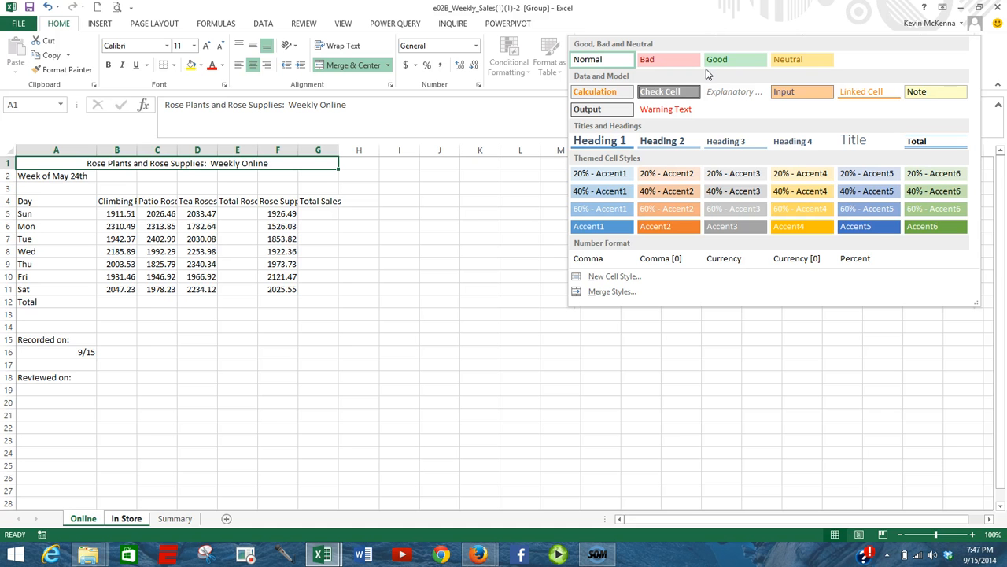
left_click(852, 147)
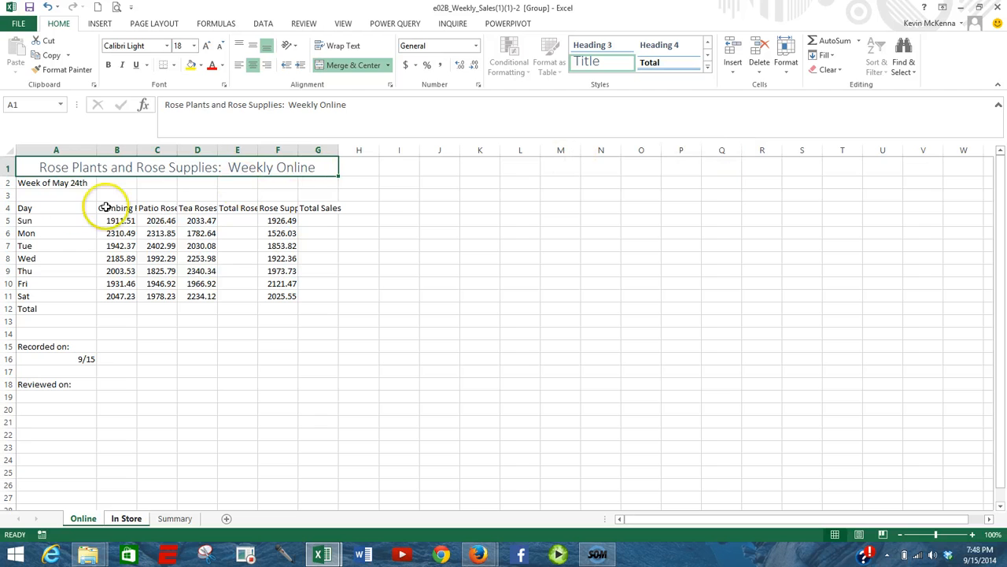
Merge and center the Week of May 24th subtitle across A2:G2 and apply the Heading 1 cell style.
left_click(52, 182)
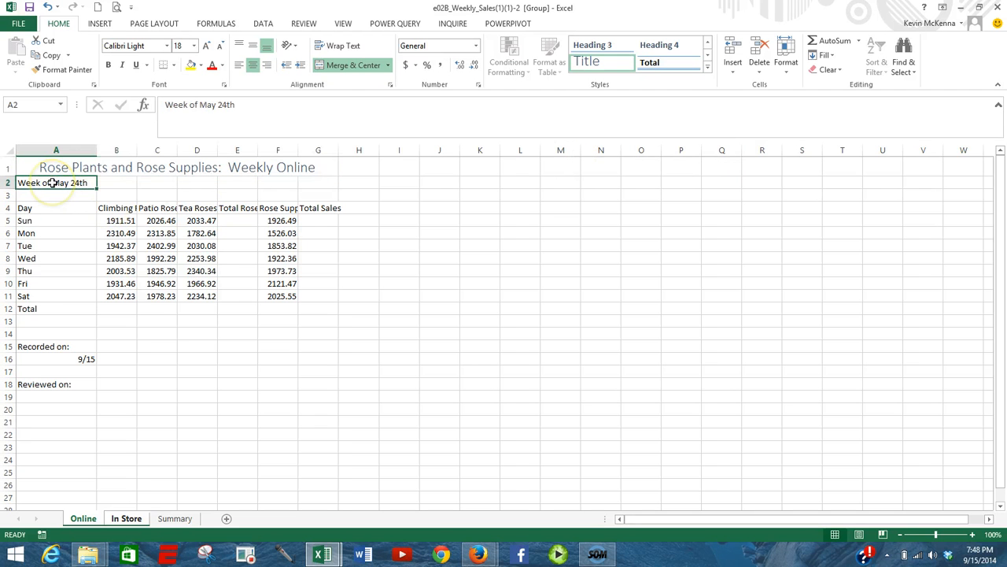
left_click_drag(52, 182, 307, 183)
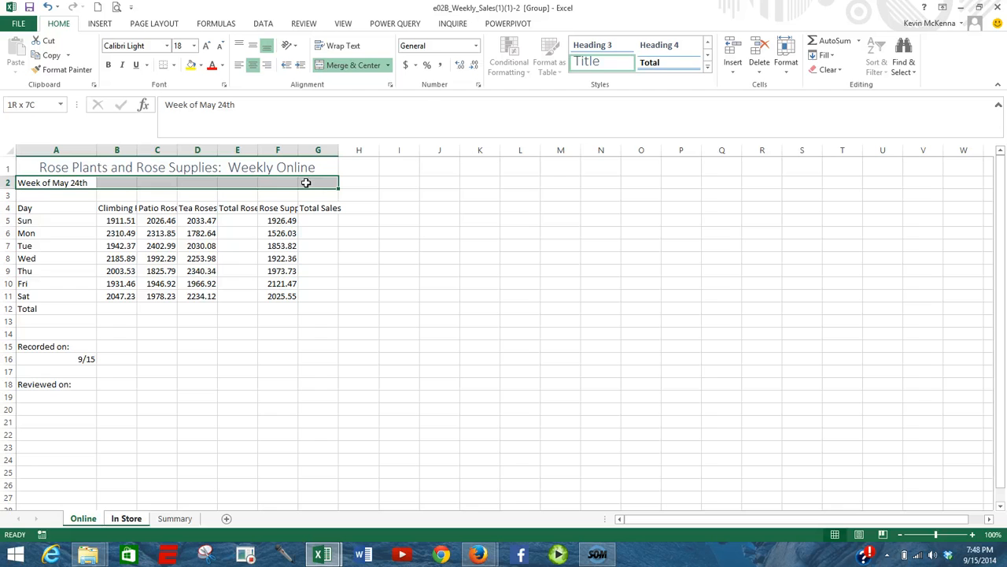
left_click_drag(306, 182, 309, 180)
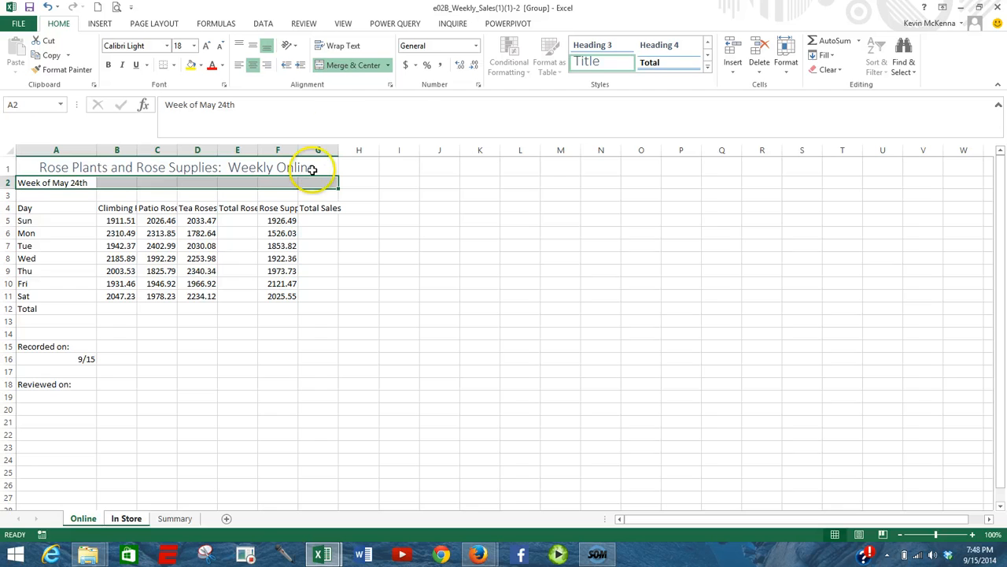
left_click(355, 65)
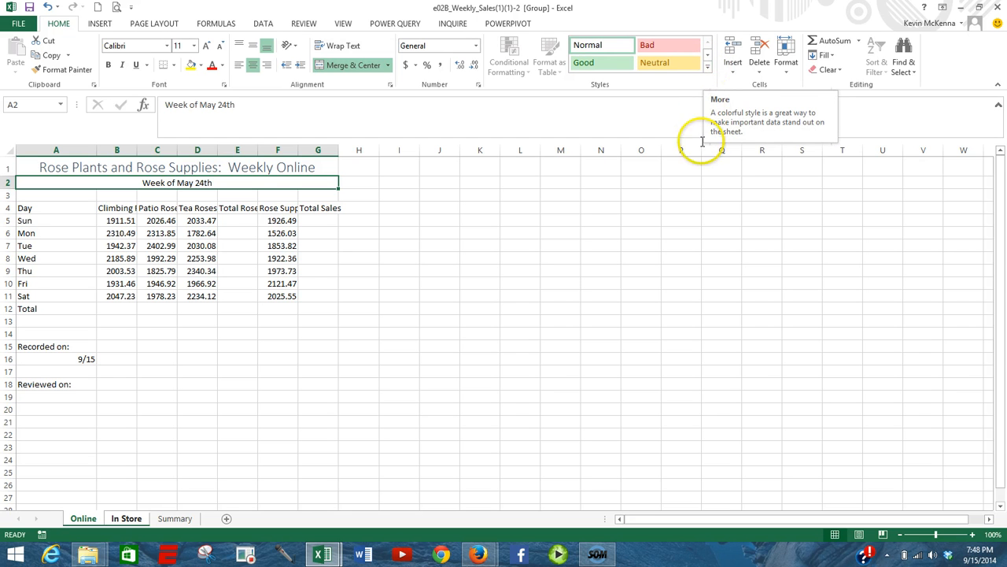
left_click(708, 69)
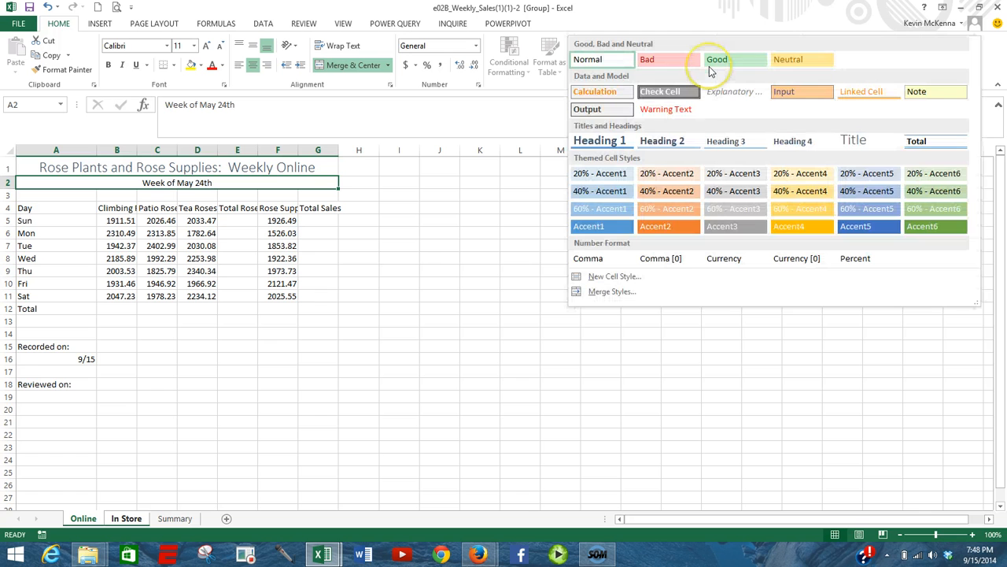
left_click(625, 143)
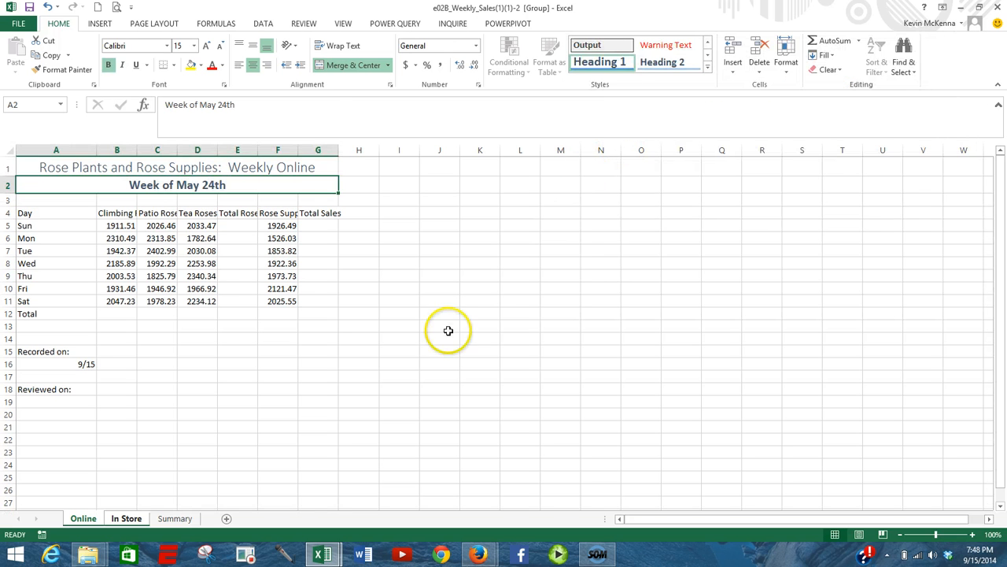
Make the column headings in A4:G4 bold and wrap their text.
left_click(24, 212)
left_click_drag(28, 212, 234, 212)
left_click_drag(285, 211, 329, 211)
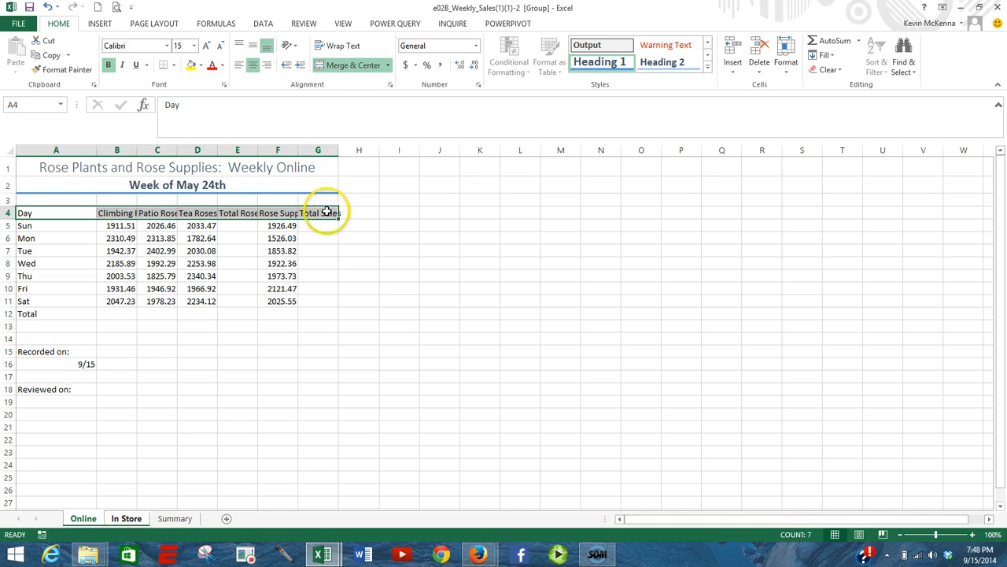
left_click(110, 68)
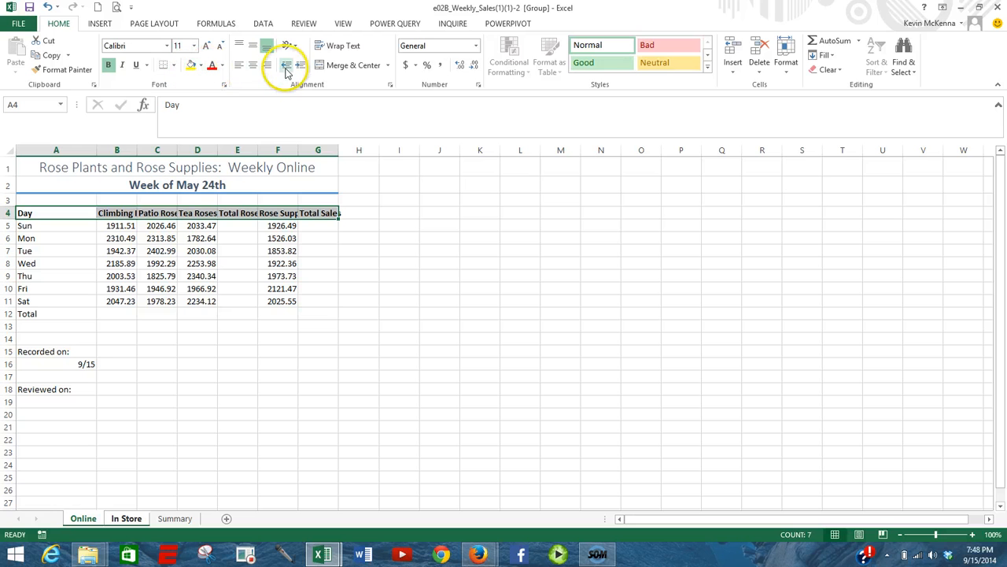
left_click(340, 47)
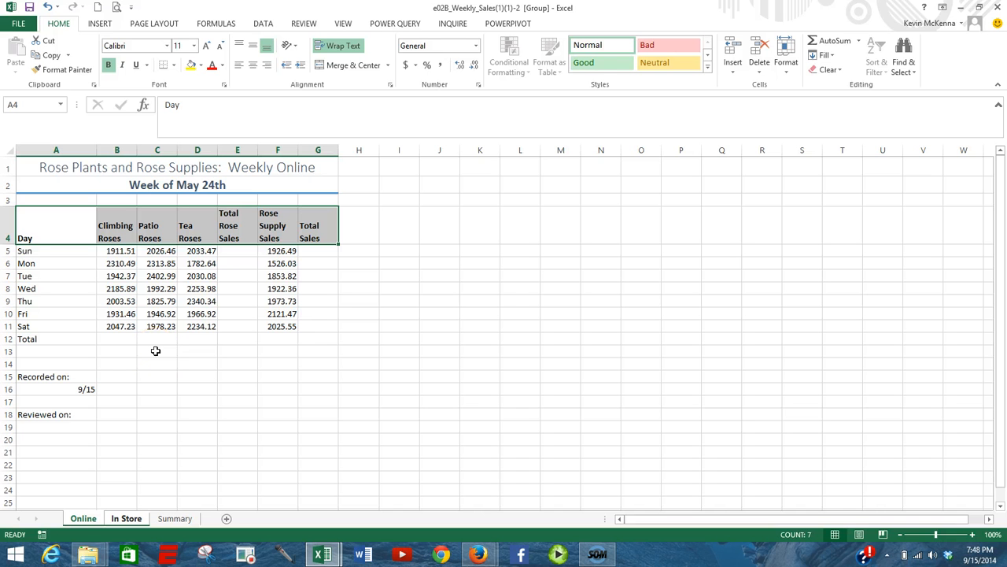
Total the Climbing Roses column in B12 with =SUM(B5:B11) and fill the formula across to G12.
key("alt+p")
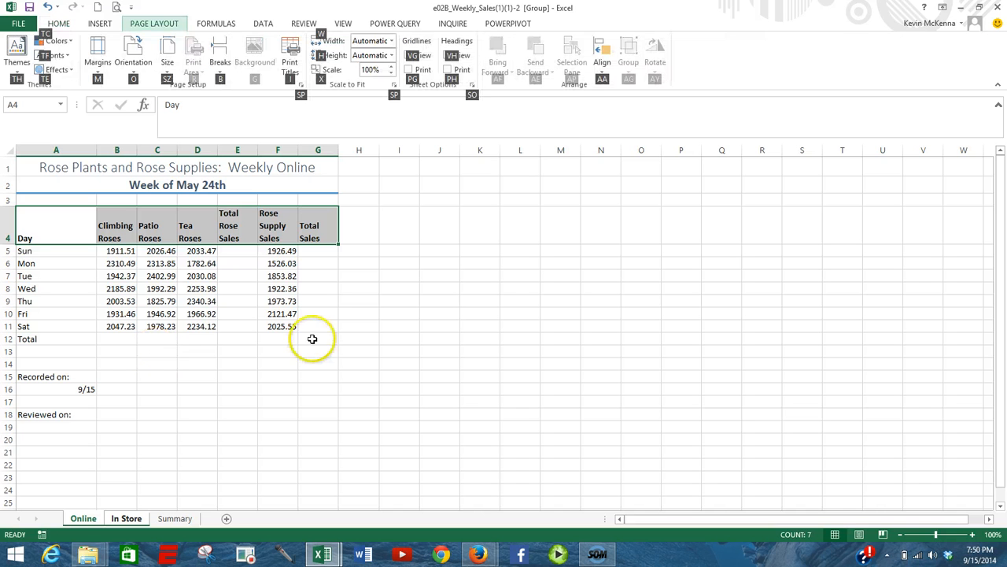
left_click(119, 338)
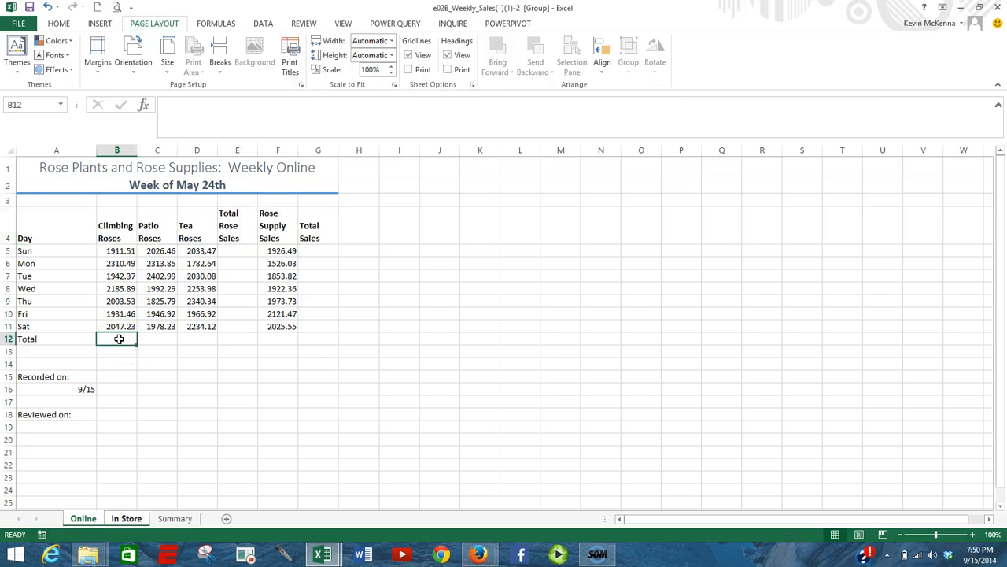
left_click(61, 25)
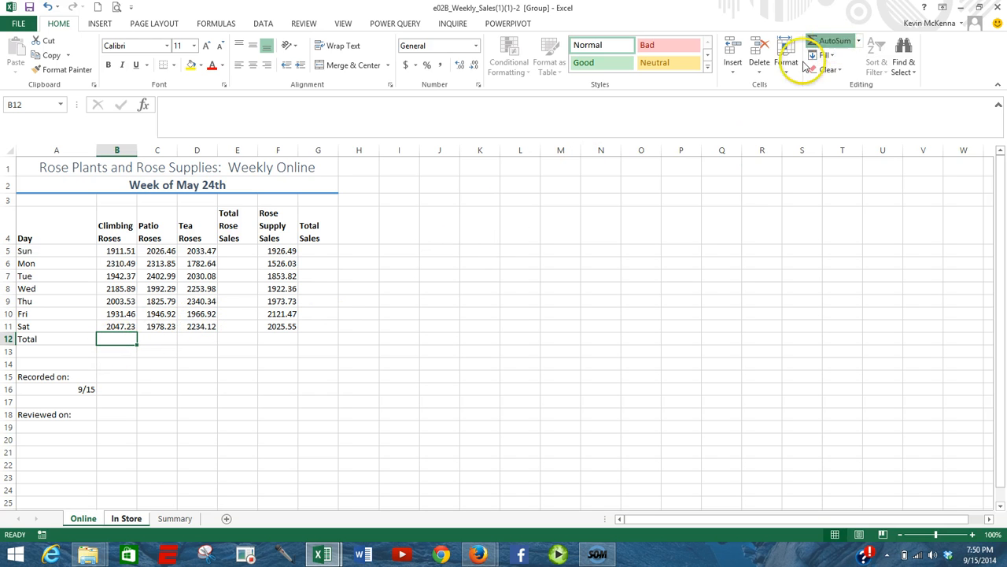
left_click(818, 41)
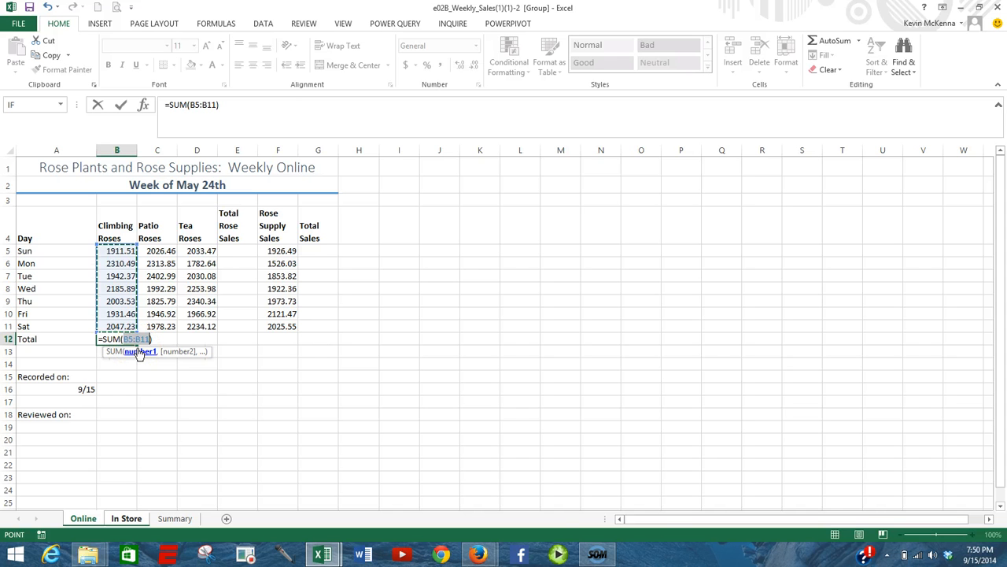
left_click(122, 106)
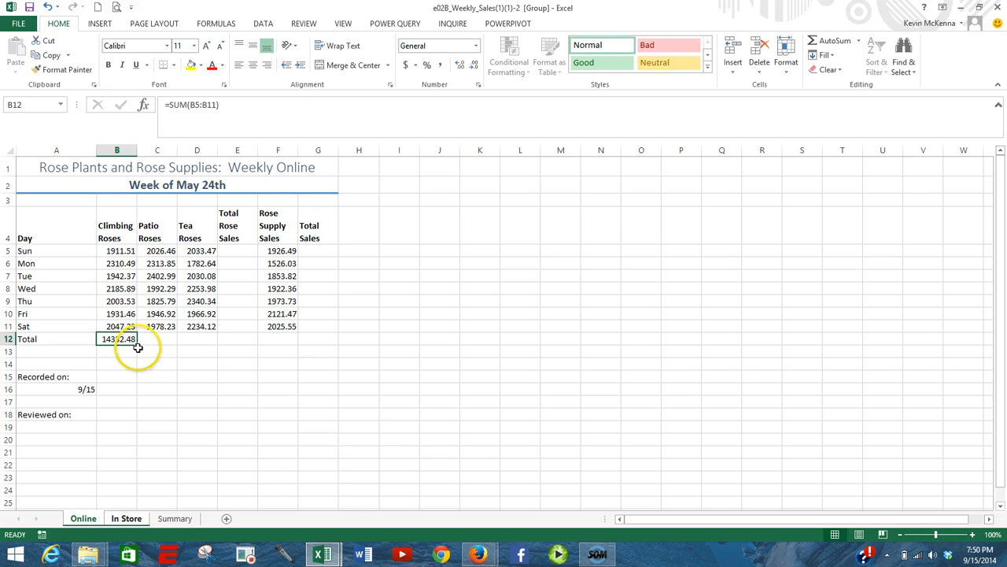
left_click_drag(138, 343, 323, 343)
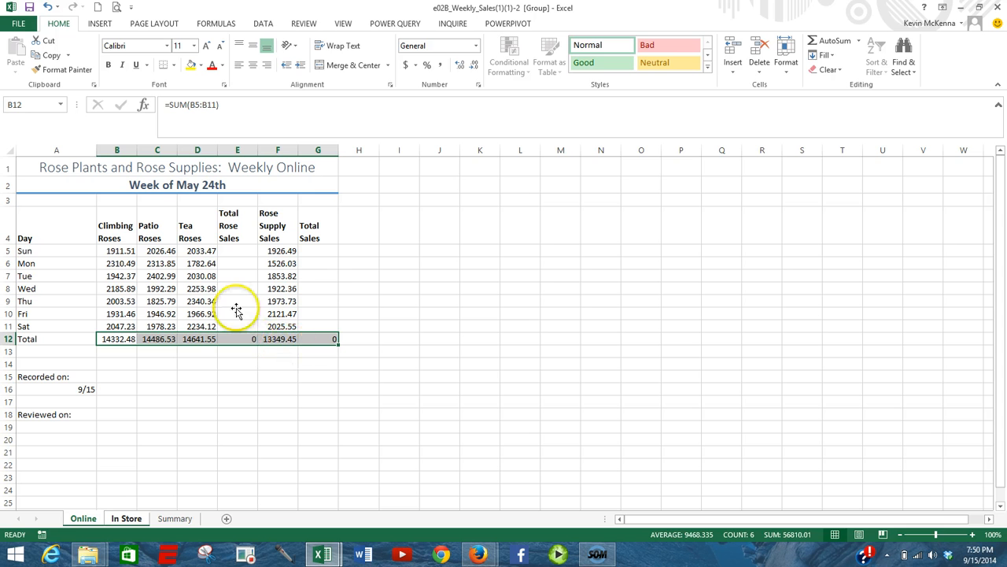
Calculate Sunday's Total Rose Sales in E5 with =SUM(B5:D5) and fill the formula down to E11.
left_click(236, 251)
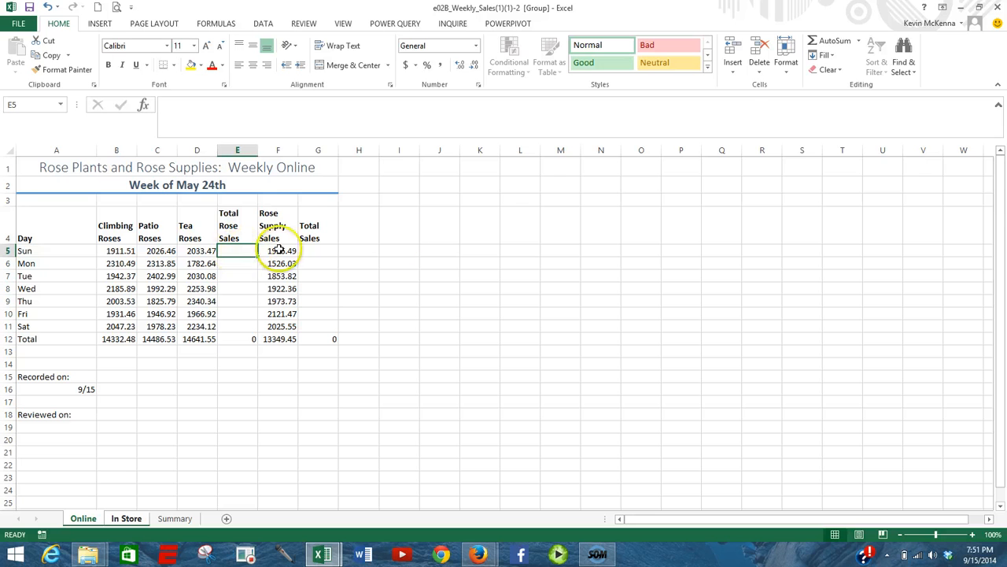
left_click(836, 44)
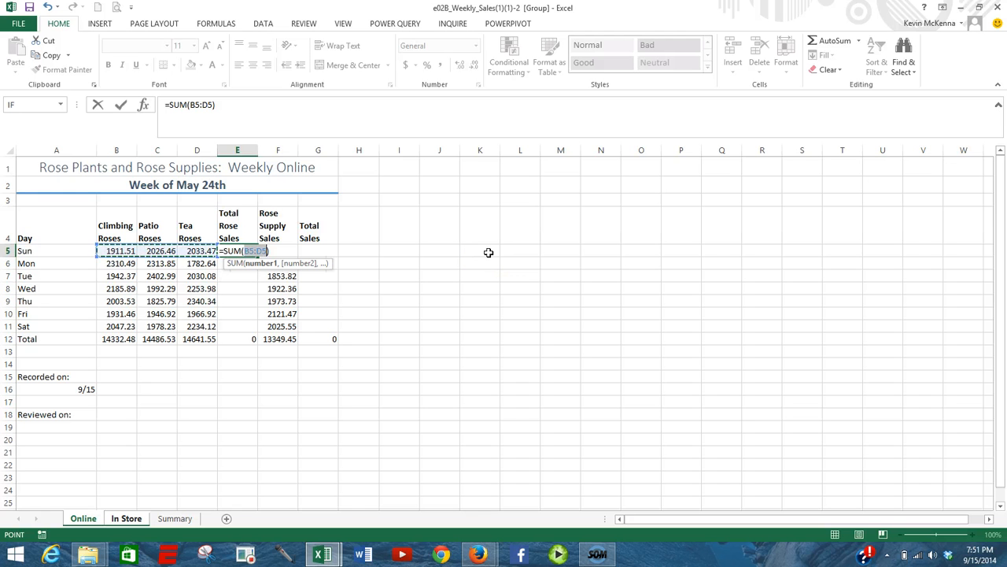
left_click(120, 108)
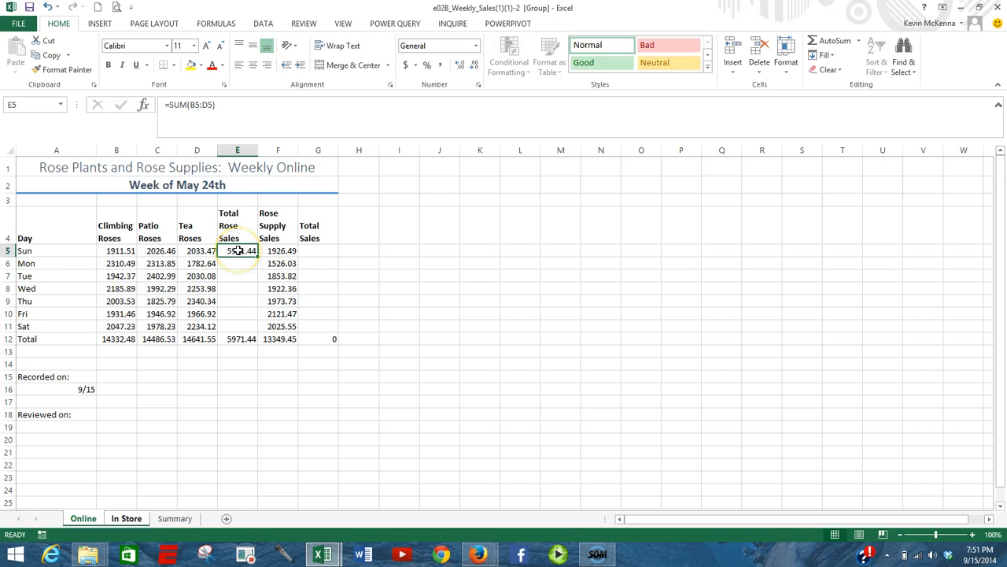
double_click(237, 250)
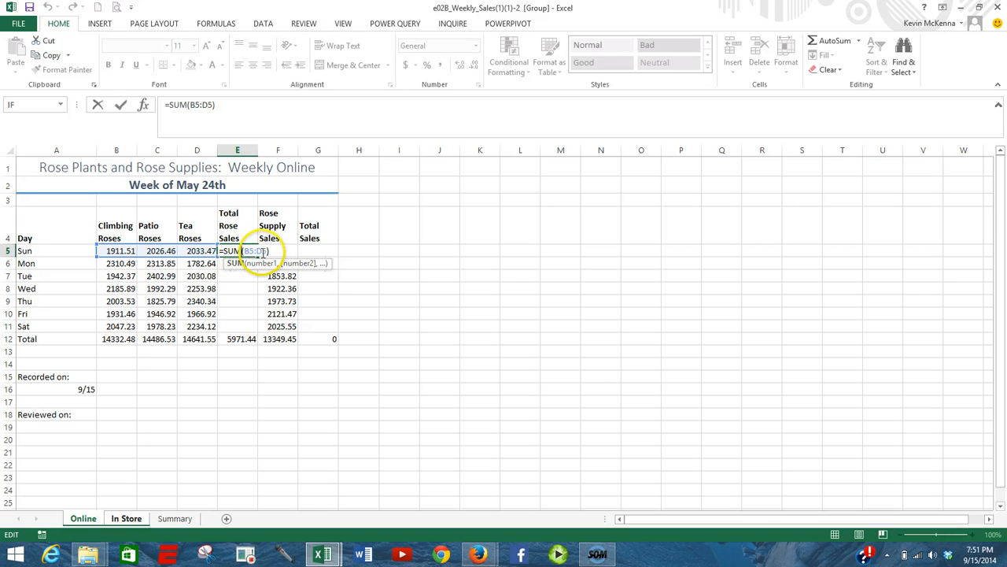
left_click(120, 106)
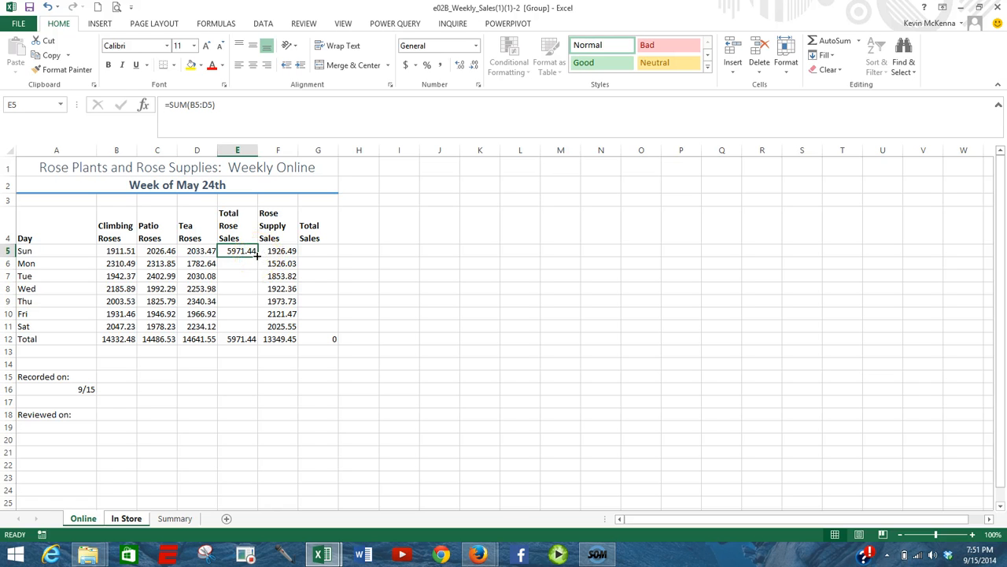
left_click_drag(257, 255, 249, 333)
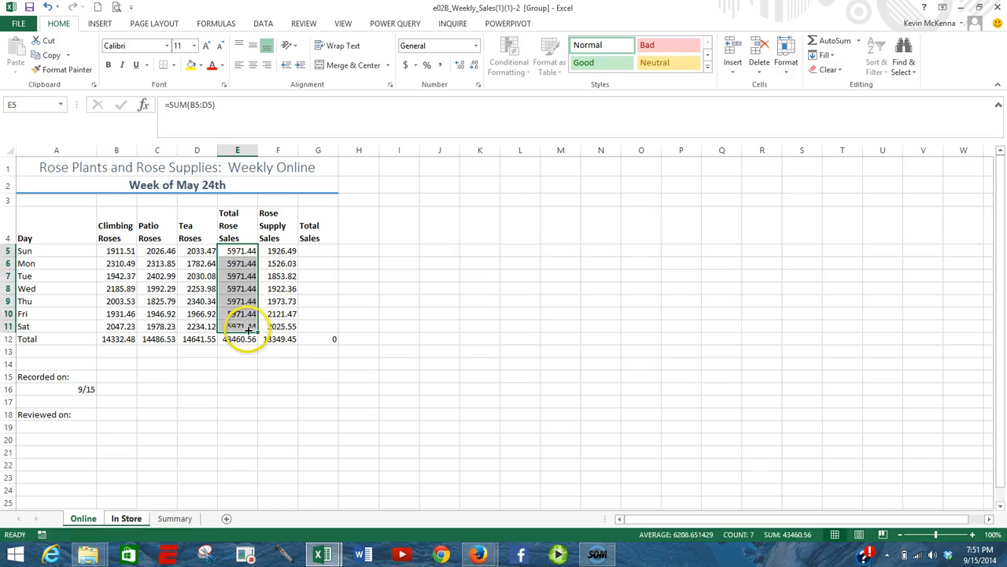
Calculate Sunday's Total Sales in G5 with =E5+F5 and fill the formula down to G11.
left_click(316, 251)
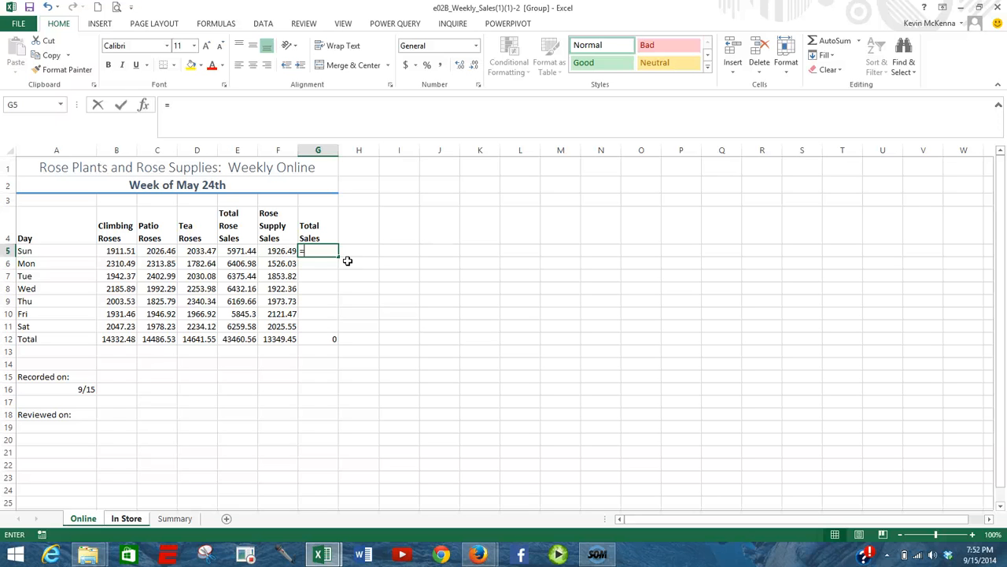
left_click(235, 250)
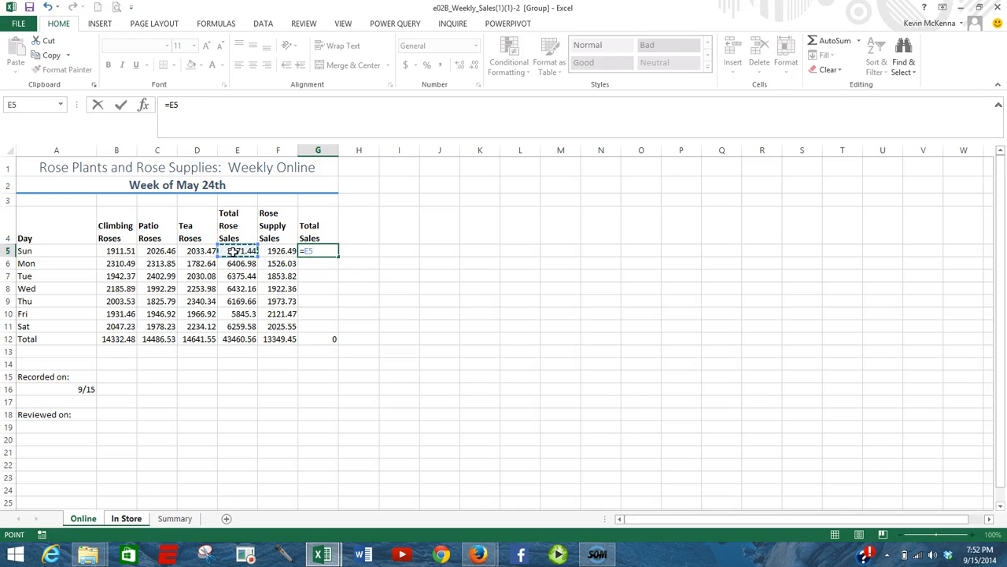
type("+")
left_click(277, 249)
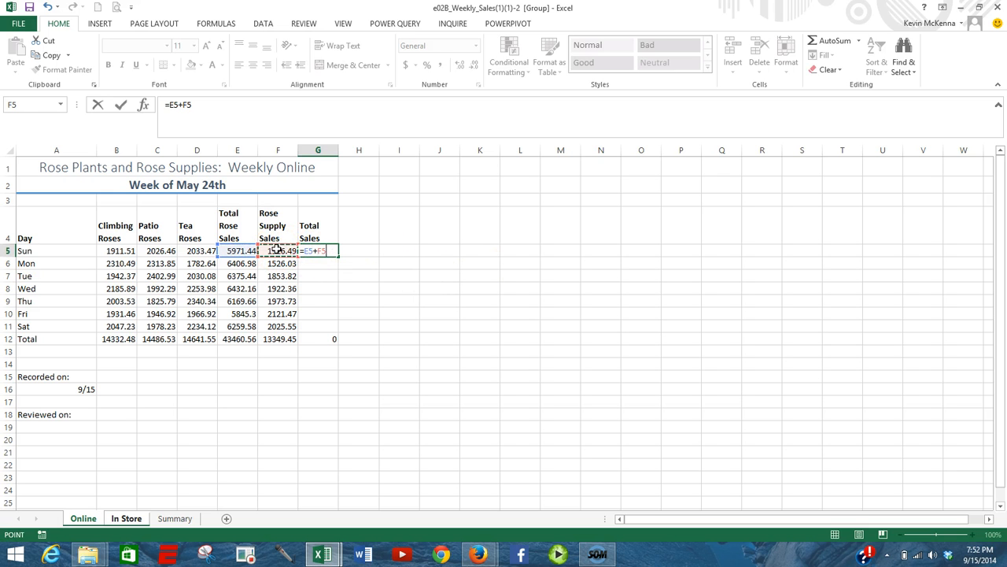
left_click(120, 105)
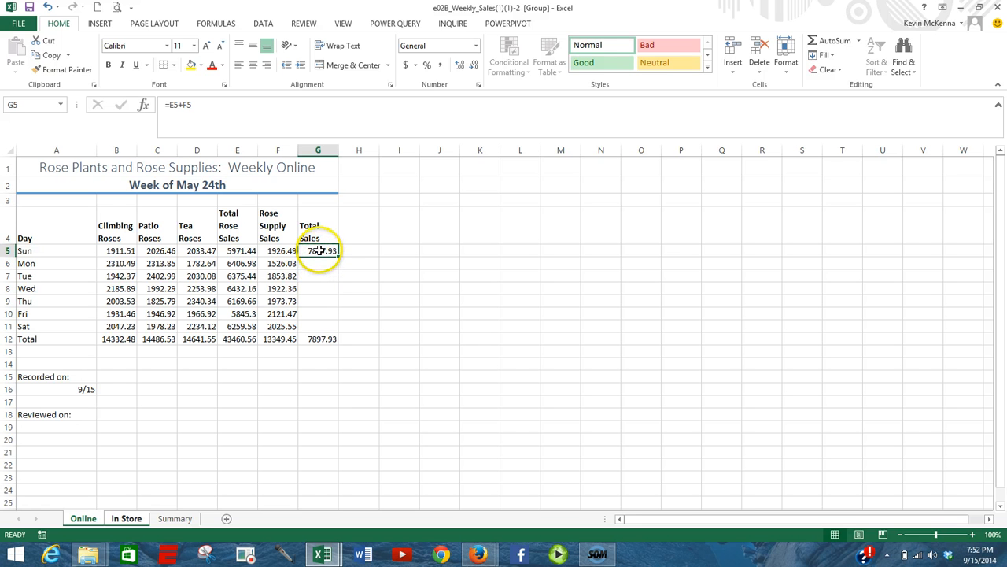
double_click(319, 250)
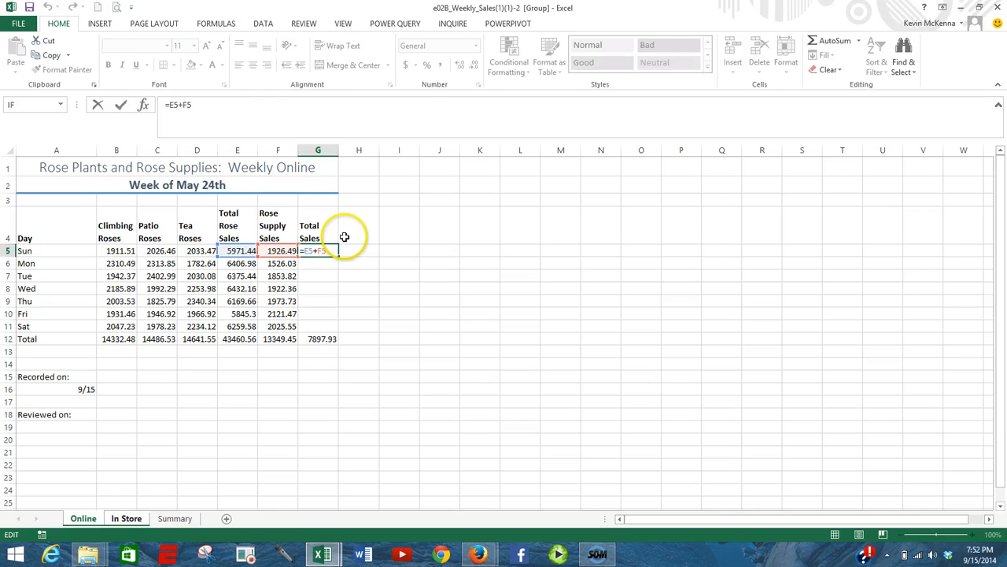
left_click(119, 105)
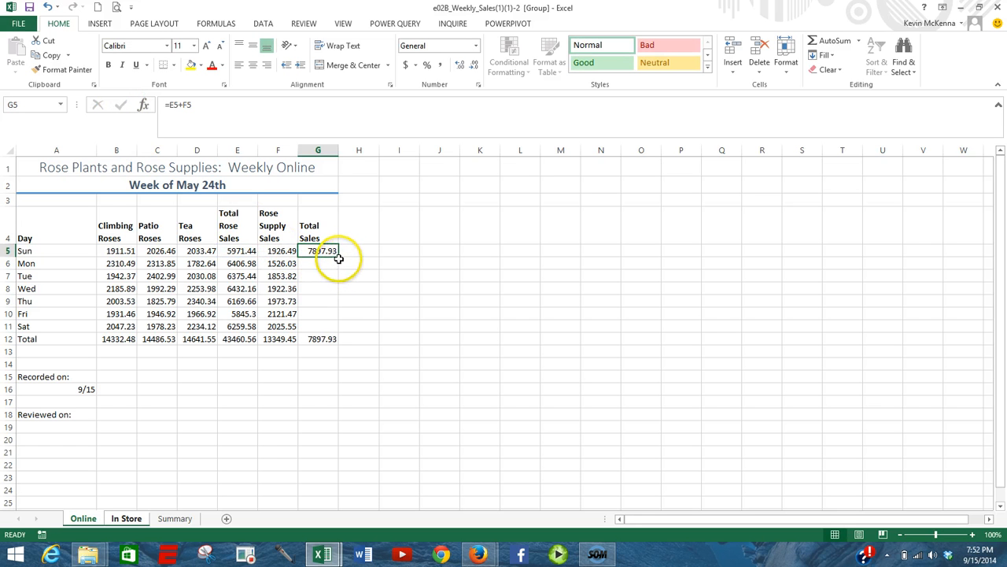
left_click_drag(339, 258, 330, 329)
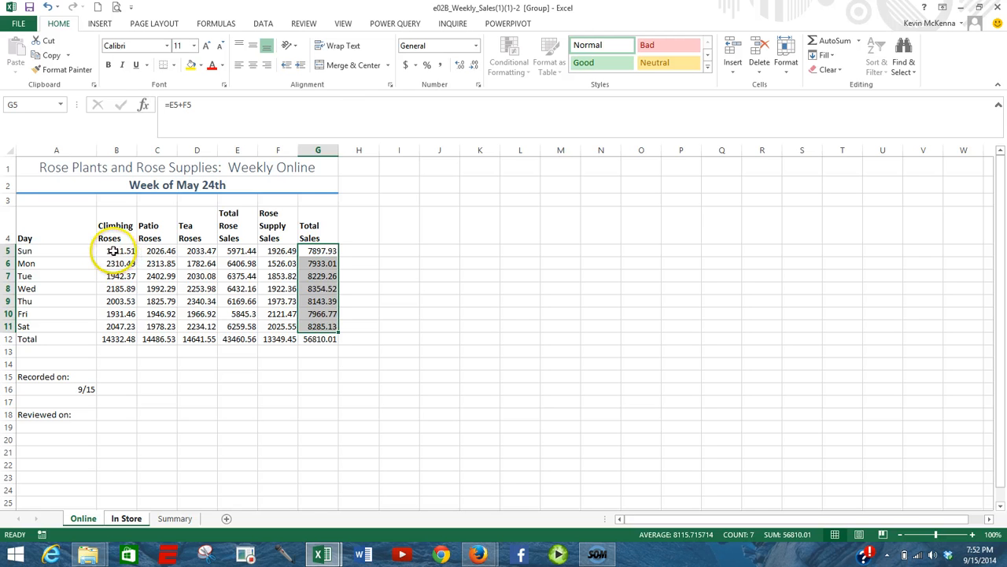
Apply the Accounting number format to B5:G12 on the grouped sheets and autofit the Rose Supply Sales column.
left_click_drag(114, 250, 318, 340)
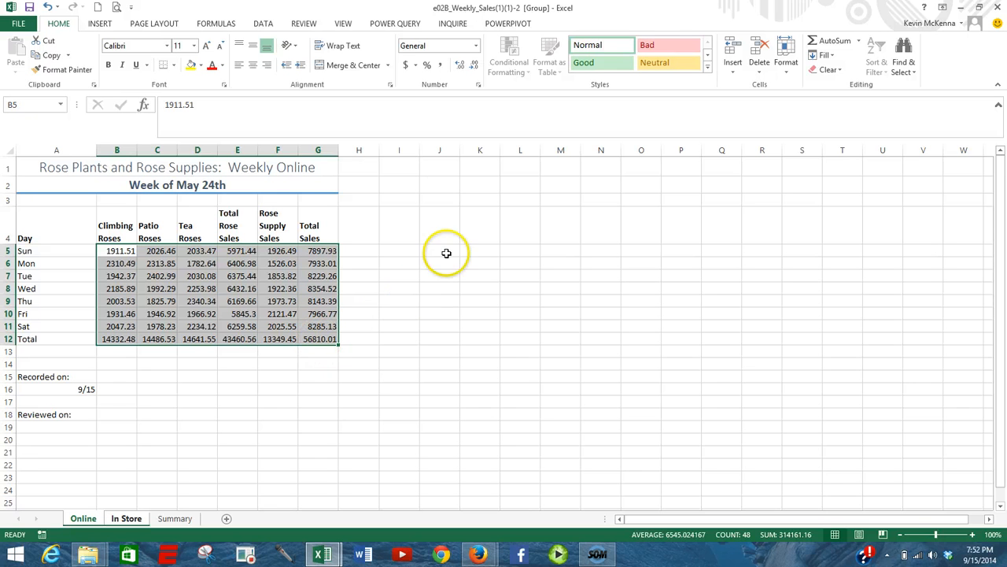
left_click(405, 66)
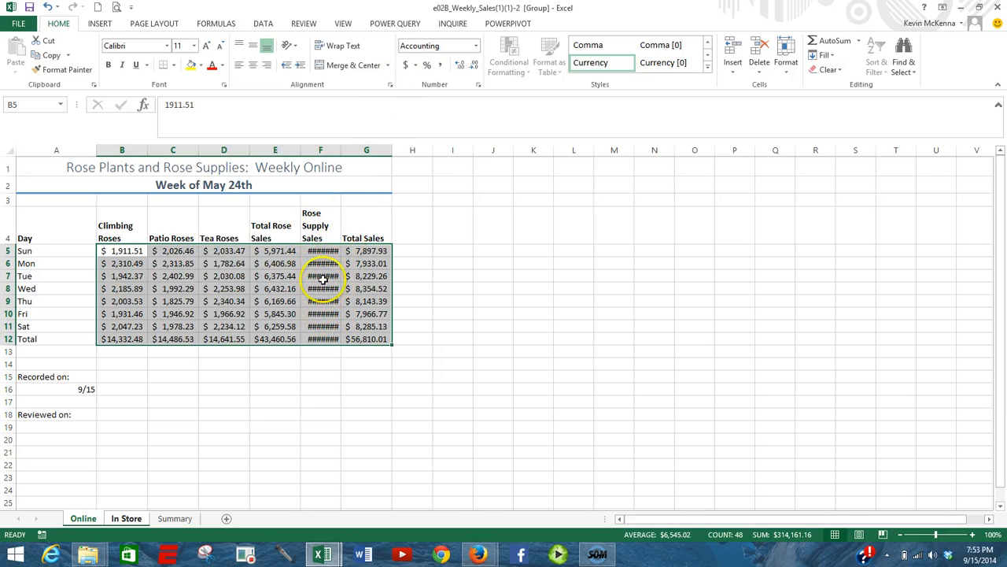
double_click(341, 148)
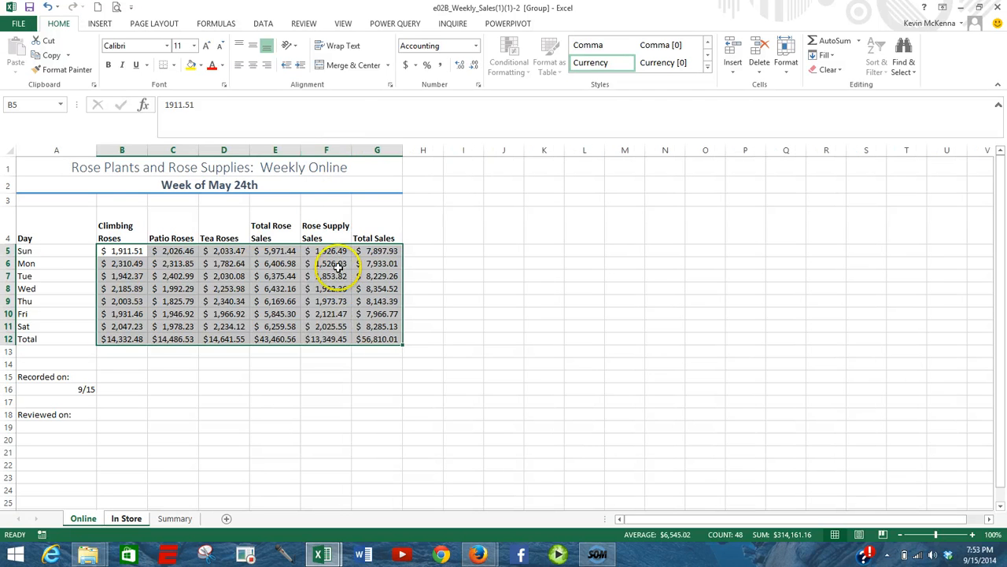
left_click(262, 362)
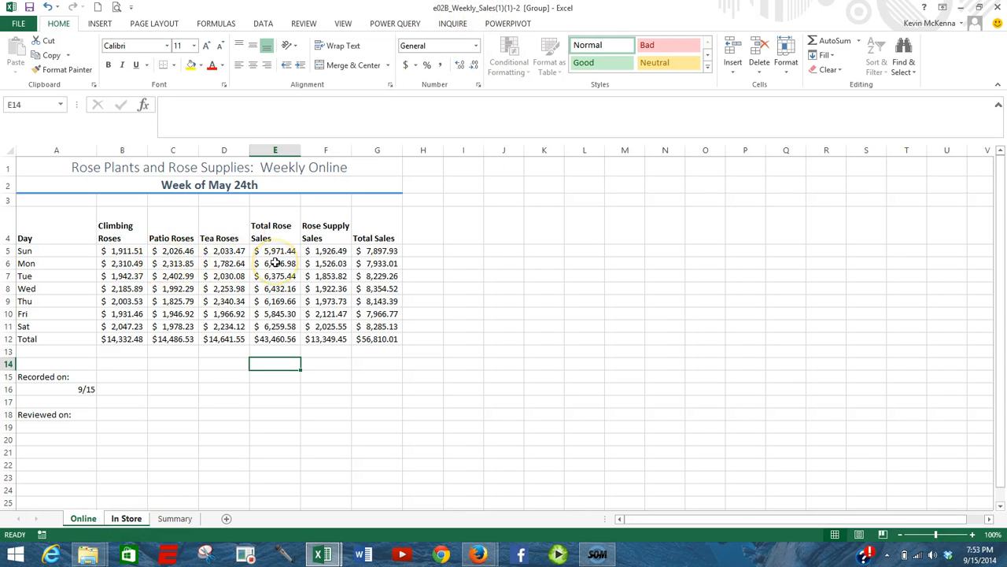
Ungroup the Online and In Store sheets and autofit all column widths on the In Store sheet.
right_click(113, 517)
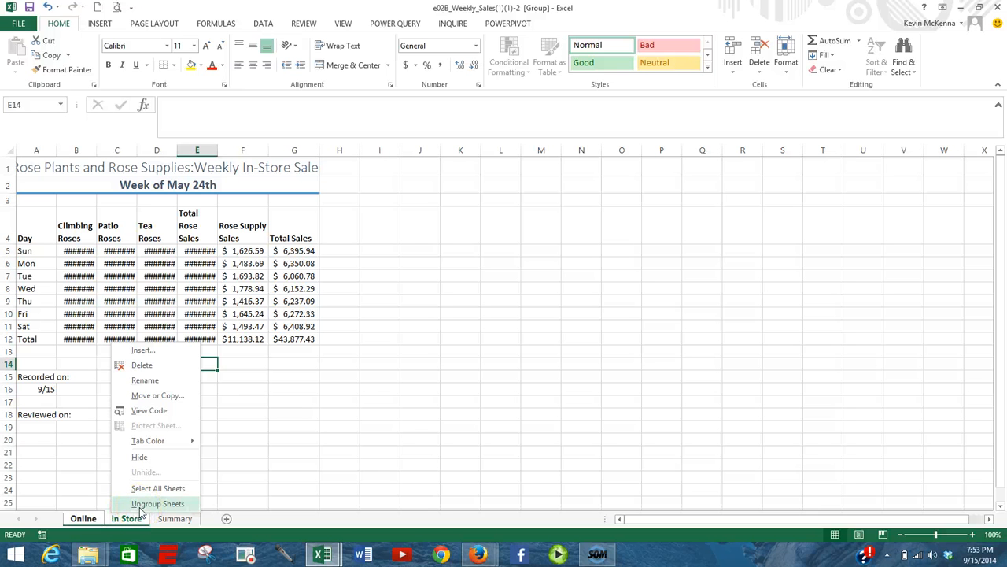
left_click(141, 504)
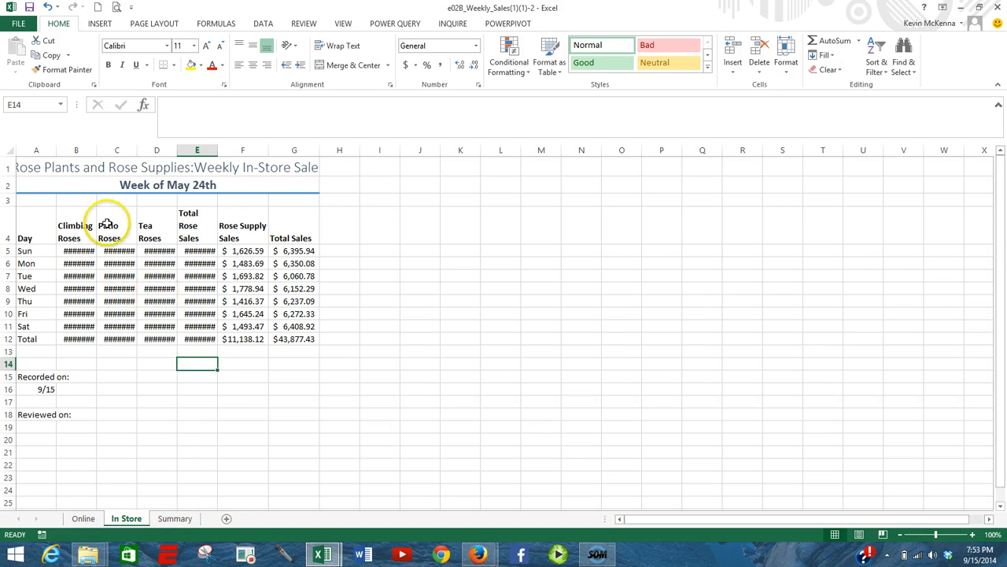
double_click(97, 146)
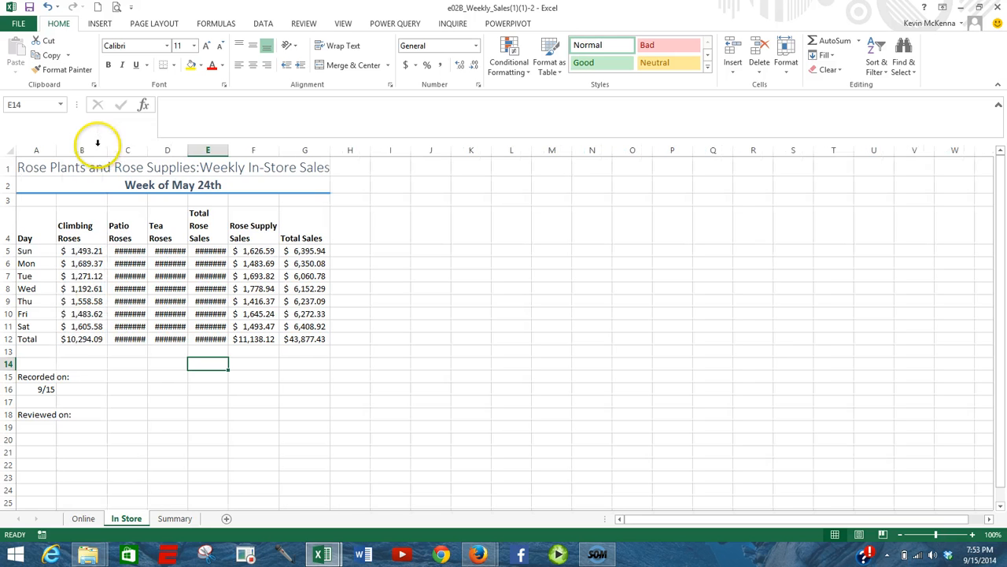
left_click(9, 150)
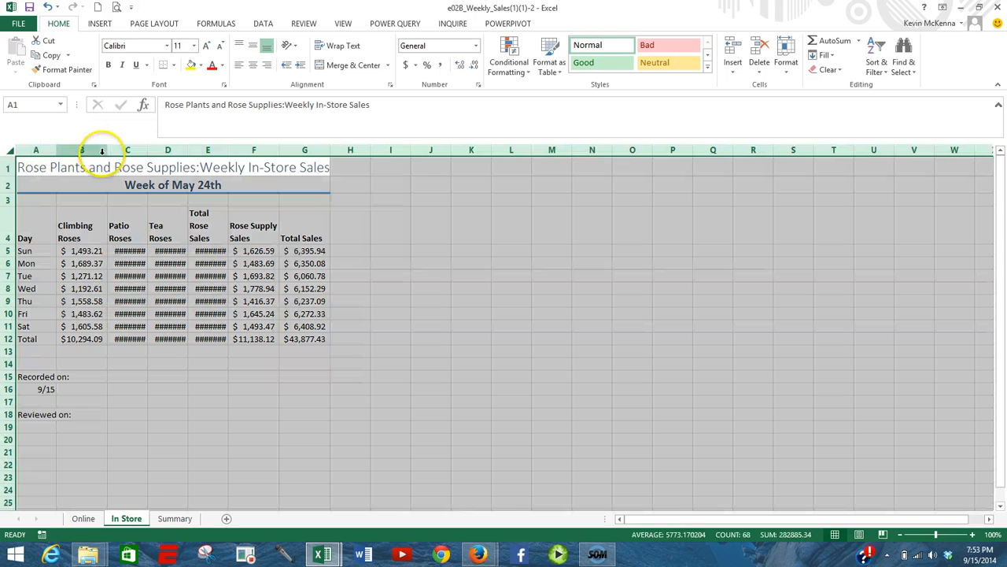
double_click(149, 151)
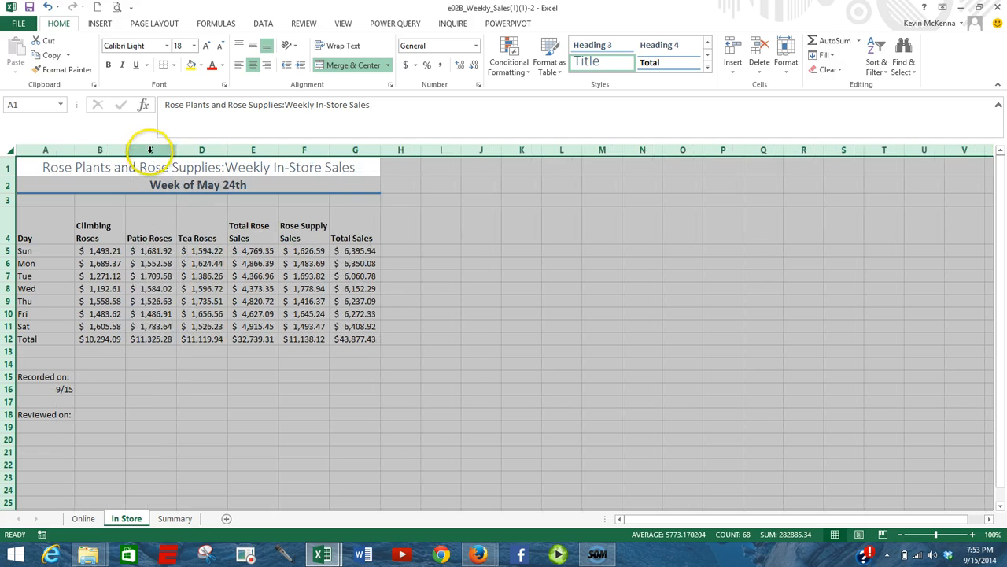
left_click(79, 520)
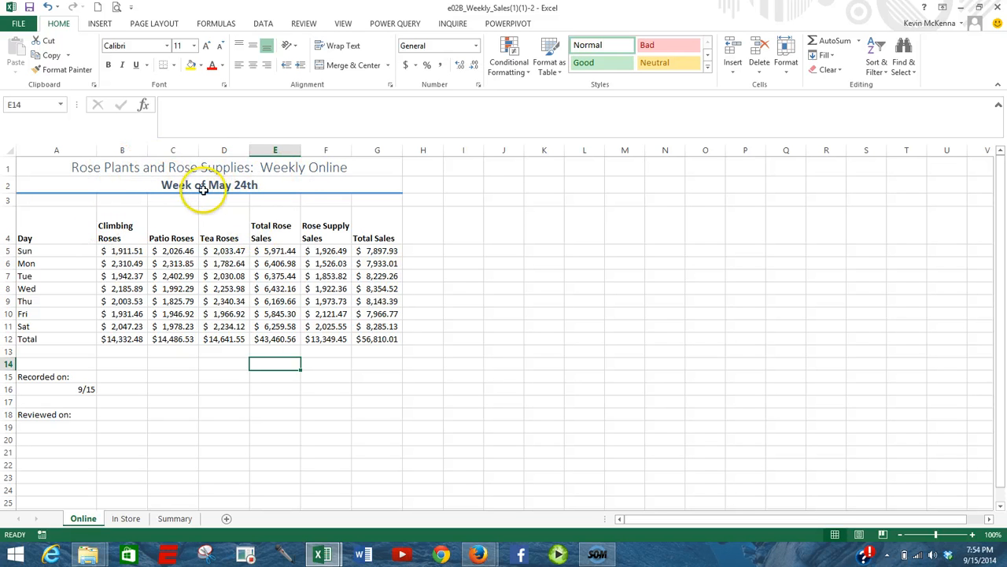
left_click(272, 250)
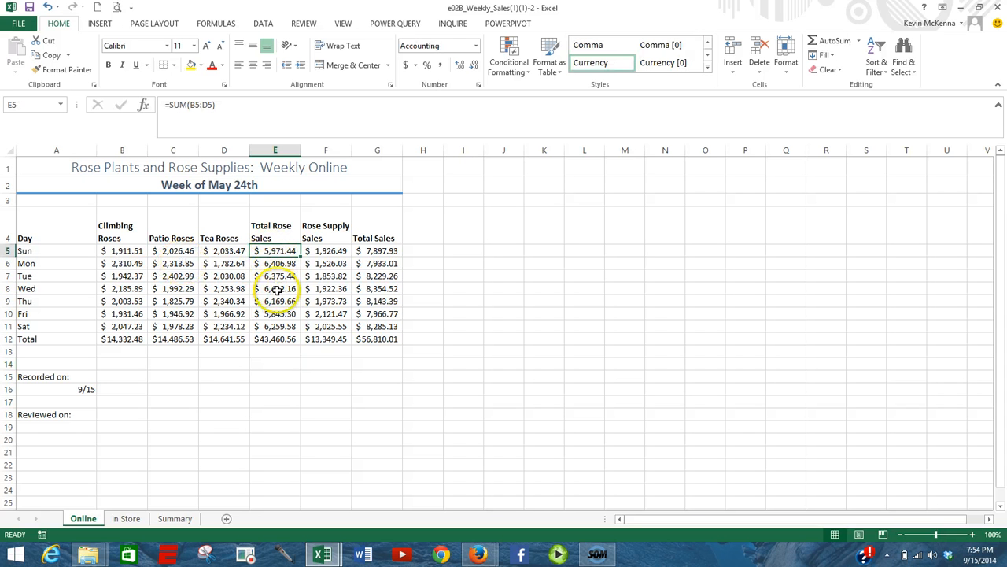
left_click(277, 289)
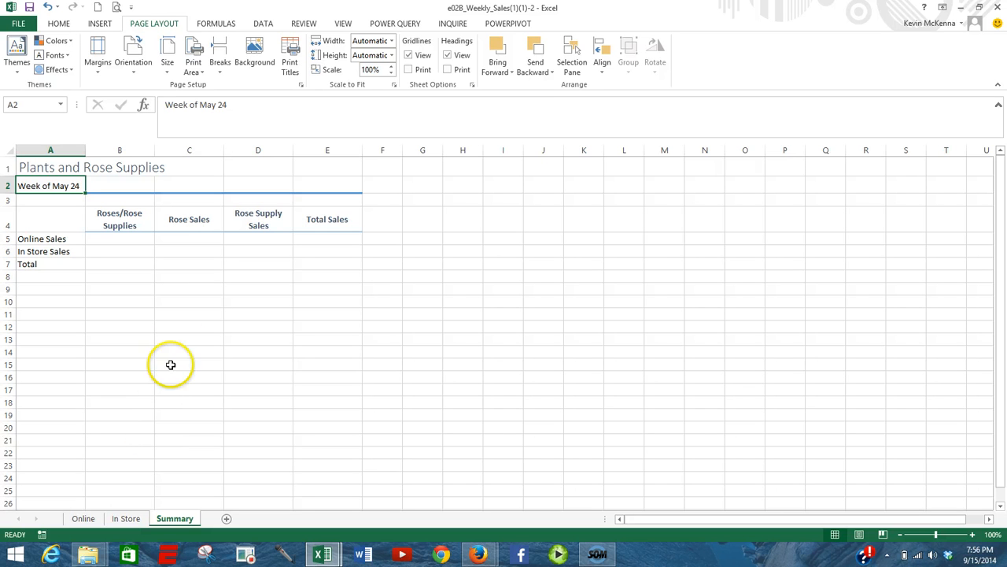
Link the Summary sheet's online Rose Sales in C5 to the Online sheet's total with =Online!E12.
left_click(185, 238)
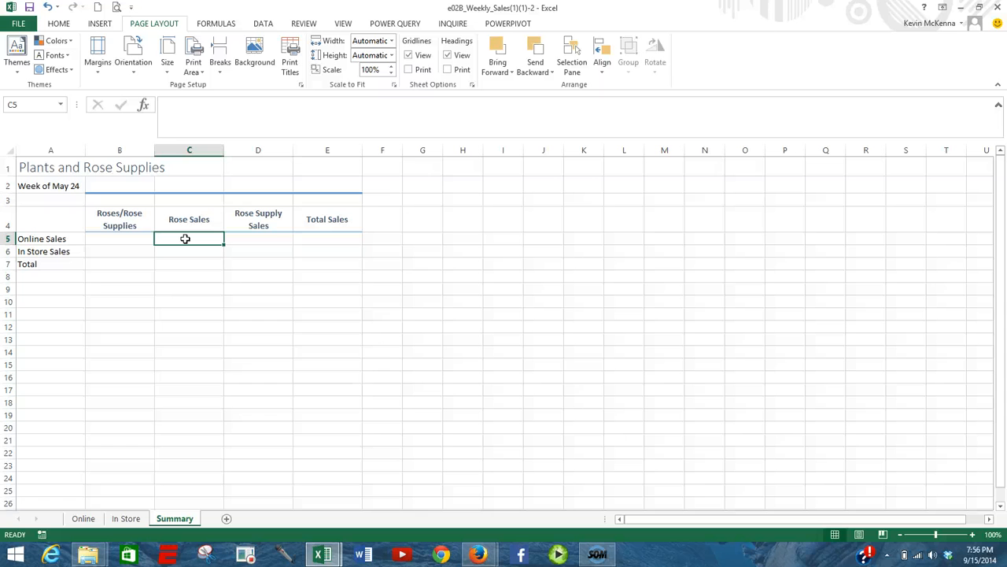
type("=")
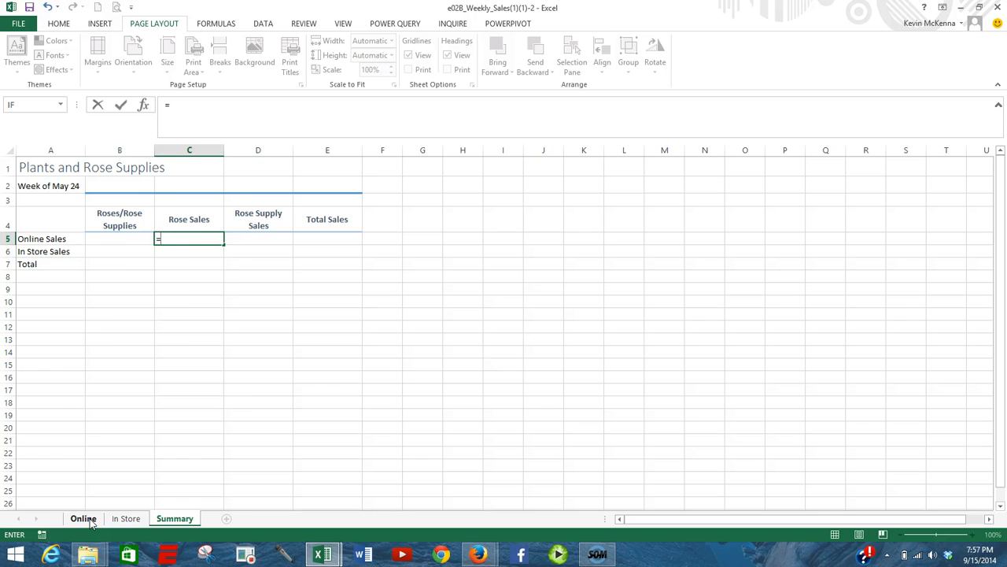
left_click(82, 518)
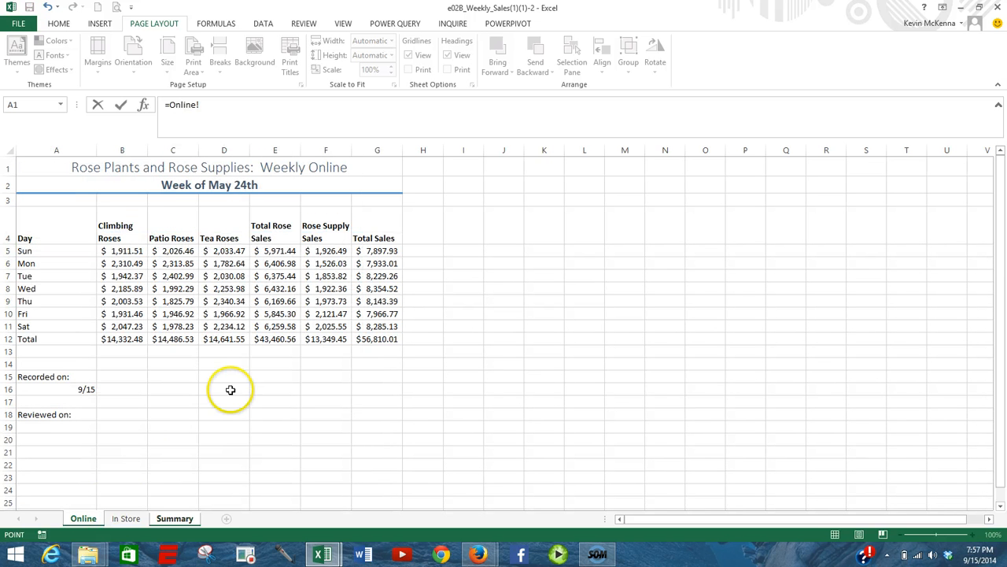
left_click(279, 338)
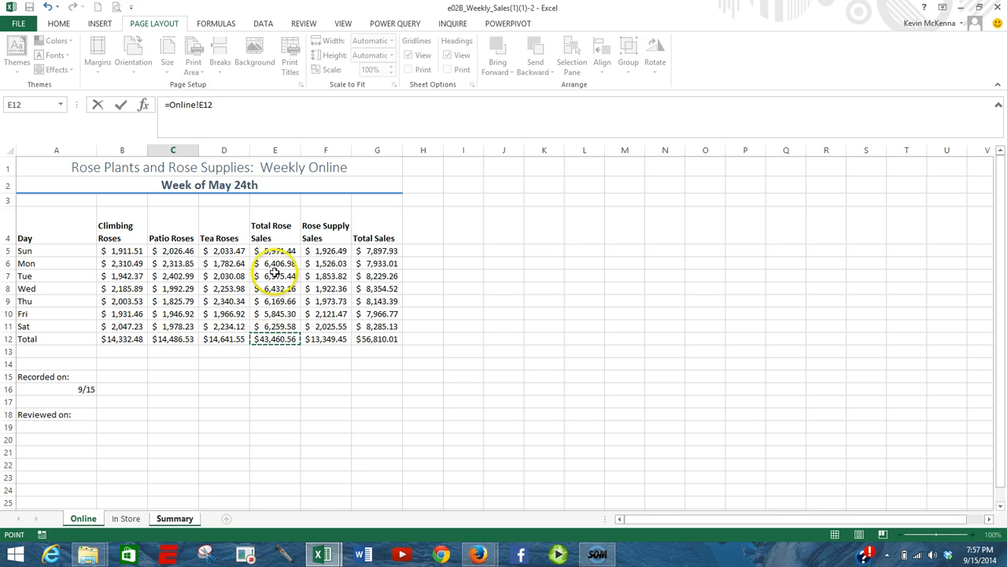
left_click(277, 223)
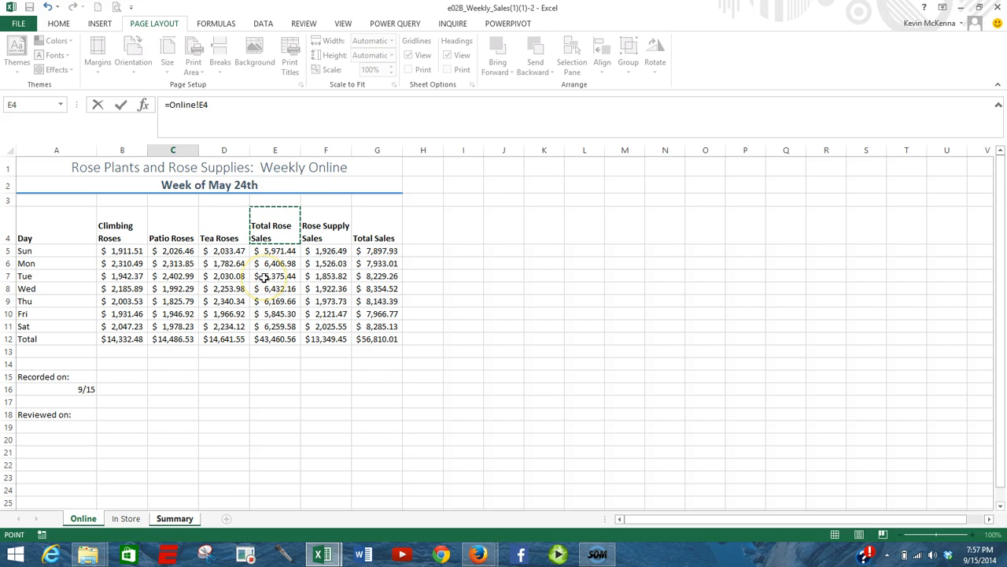
left_click(270, 339)
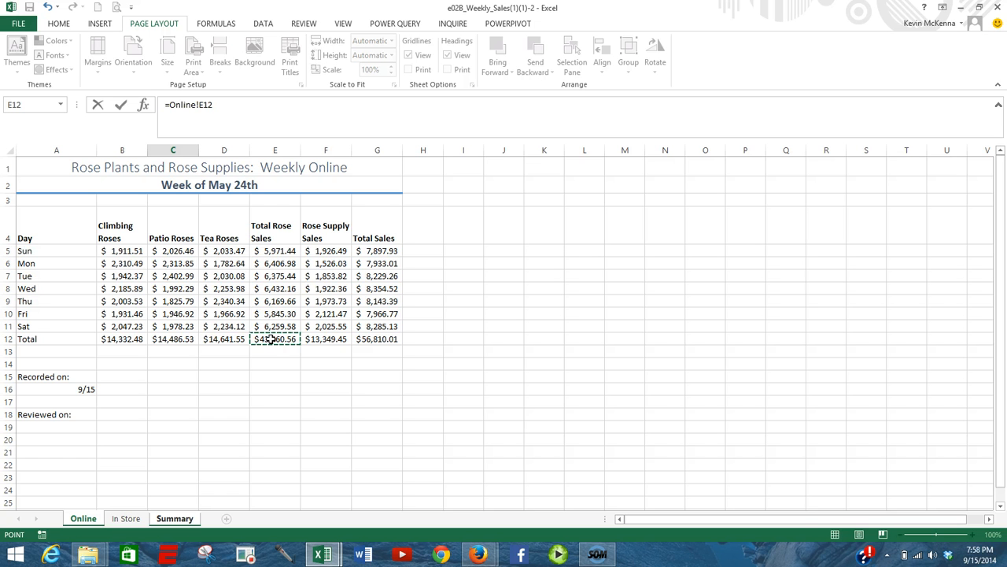
key("Return")
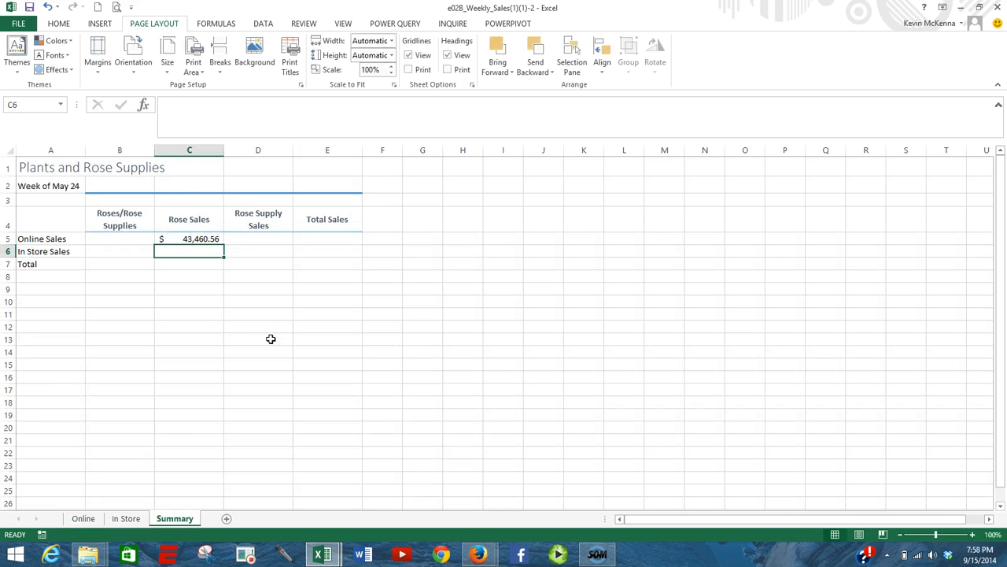
left_click(208, 237)
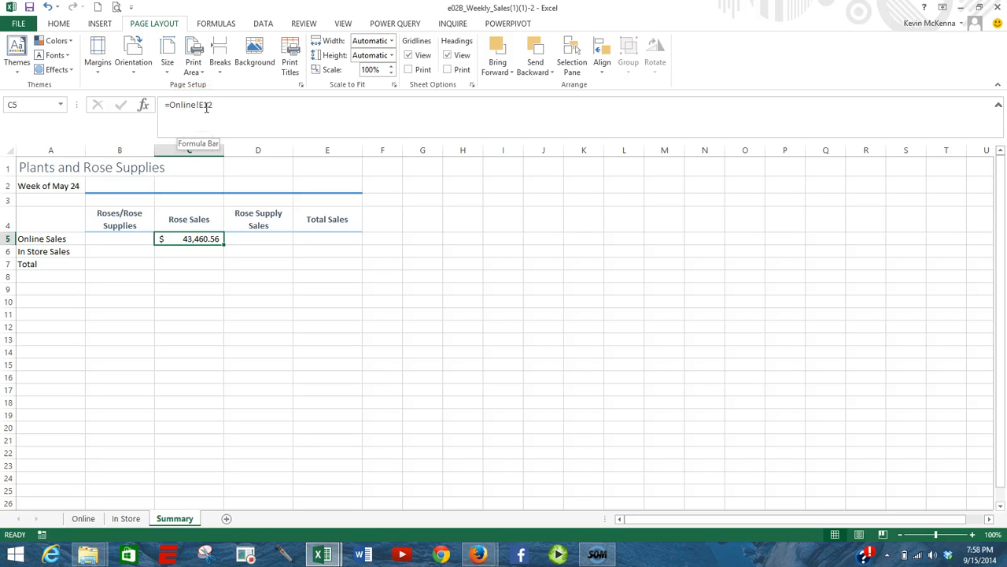
Link the Summary sheet's online Rose Supply Sales in D5 to the Online sheet's total with =Online!F12.
left_click(254, 239)
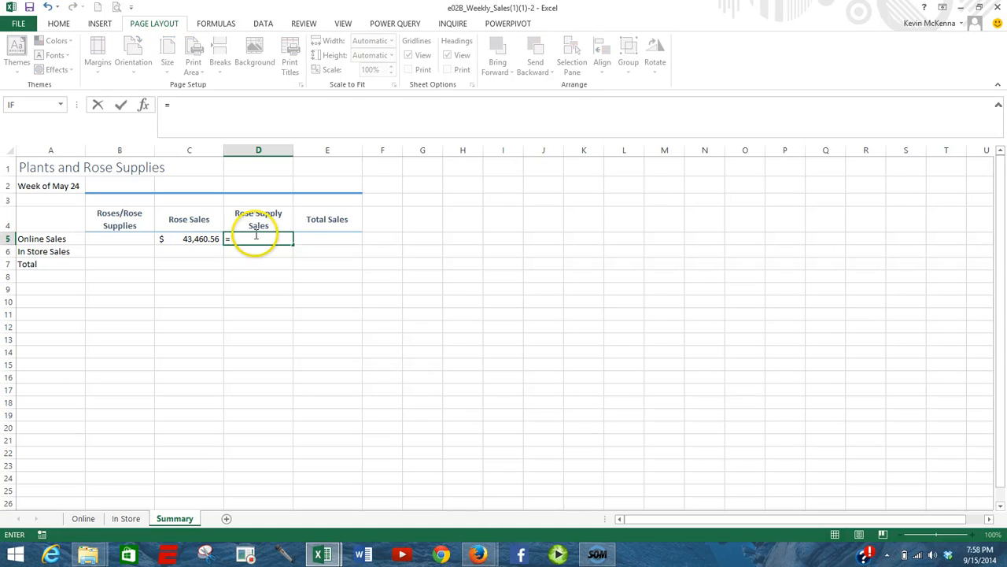
left_click(83, 519)
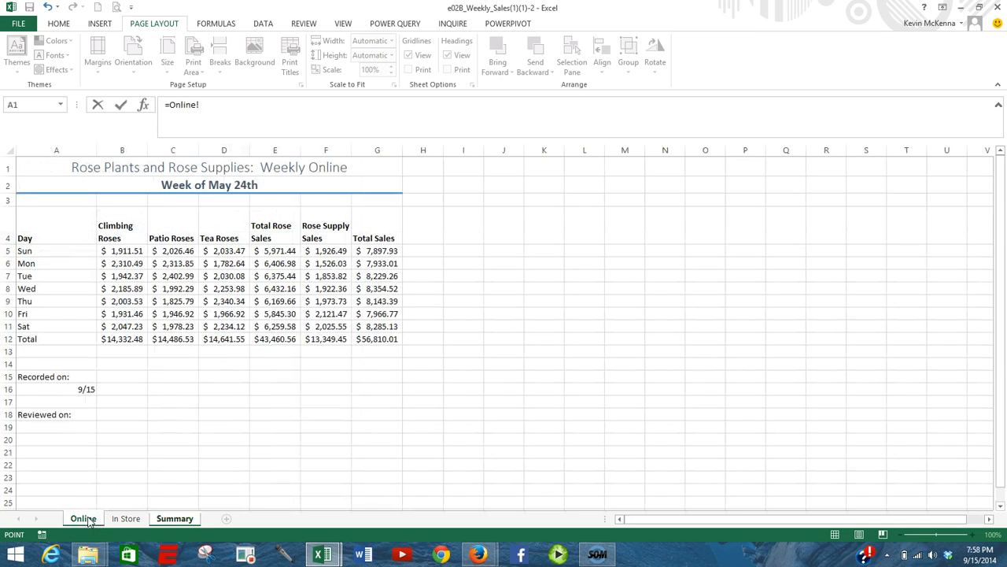
left_click(333, 340)
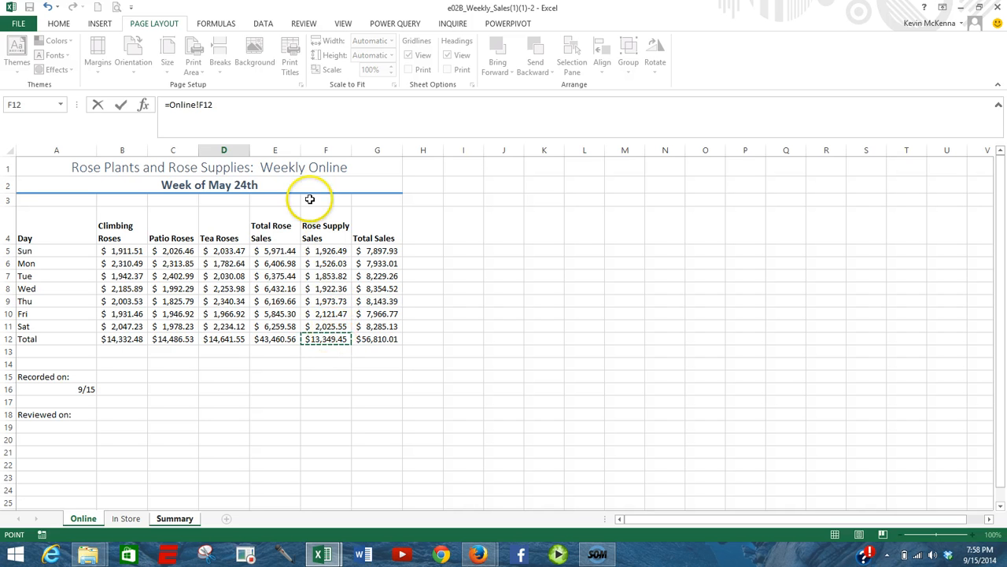
left_click(121, 107)
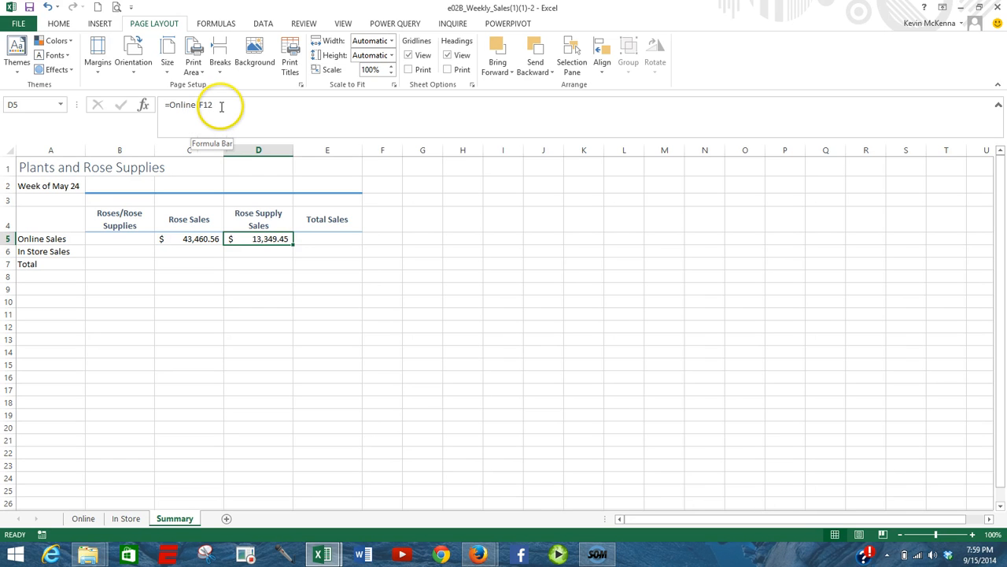
Link the in-store Rose Sales in C6 of the Summary sheet with ='In Store'!E12.
left_click(187, 253)
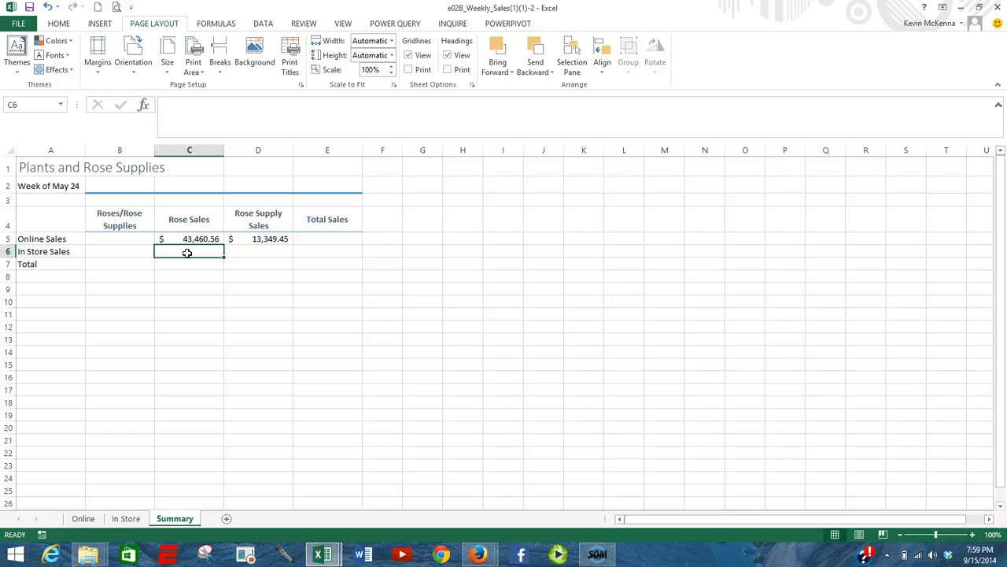
type("=")
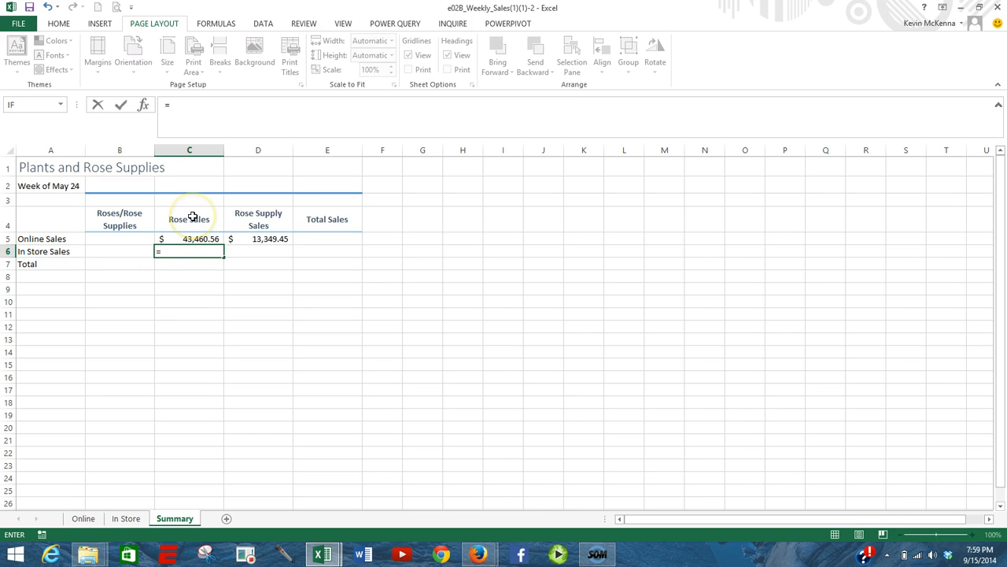
left_click(126, 518)
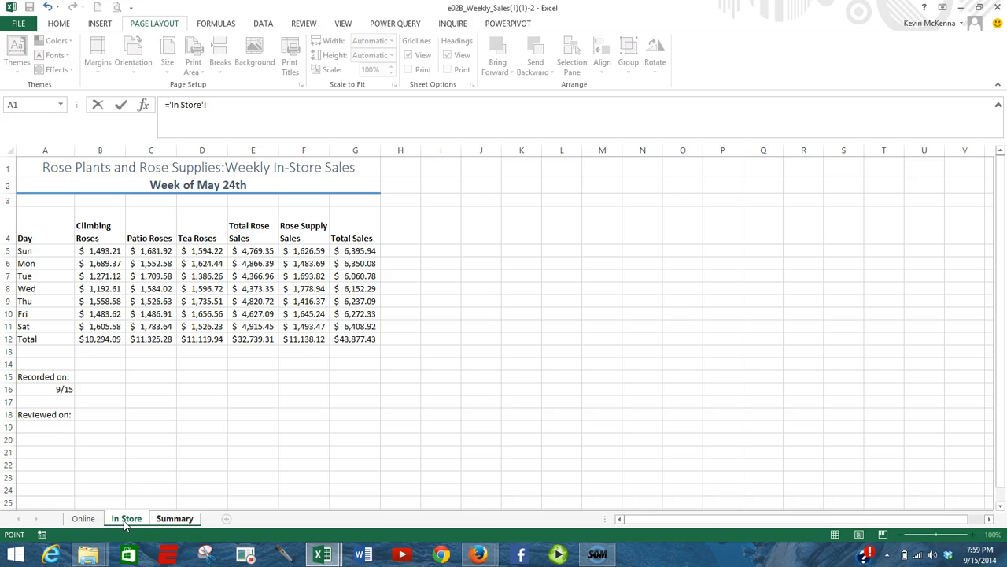
left_click(259, 339)
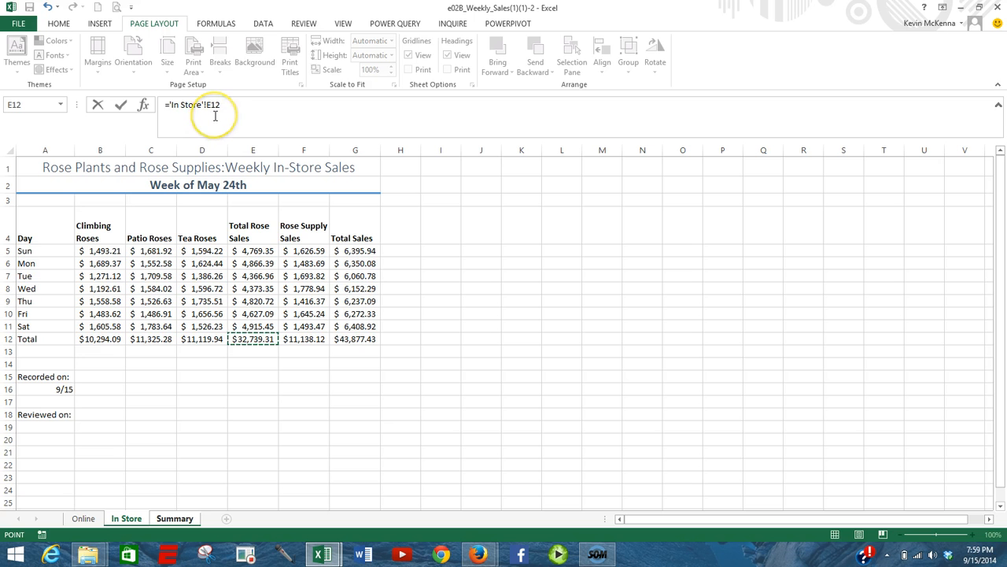
left_click(121, 105)
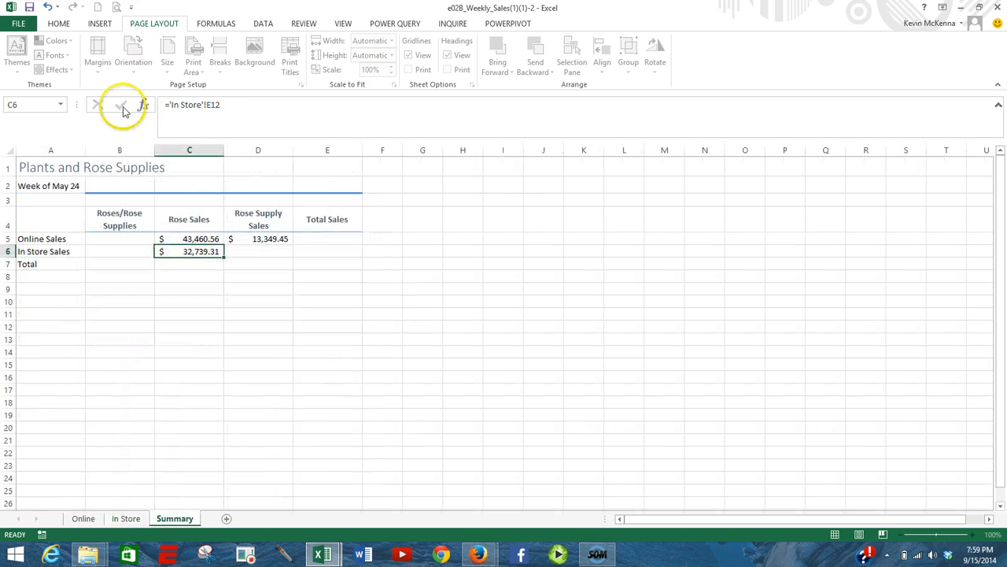
Link the in-store Rose Supply Sales in D6 of the Summary sheet with ='In Store'!F12.
left_click(253, 251)
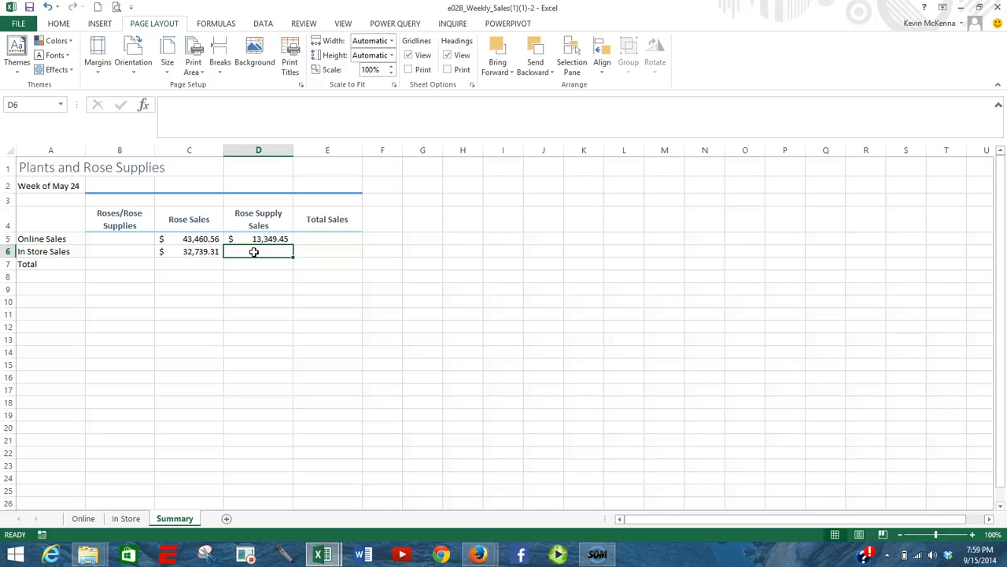
type("=")
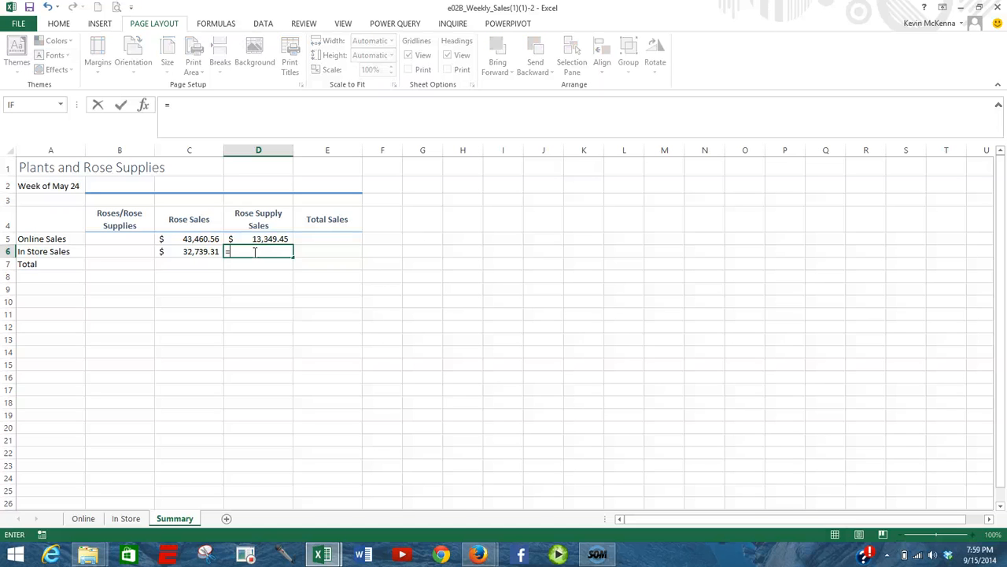
left_click(124, 519)
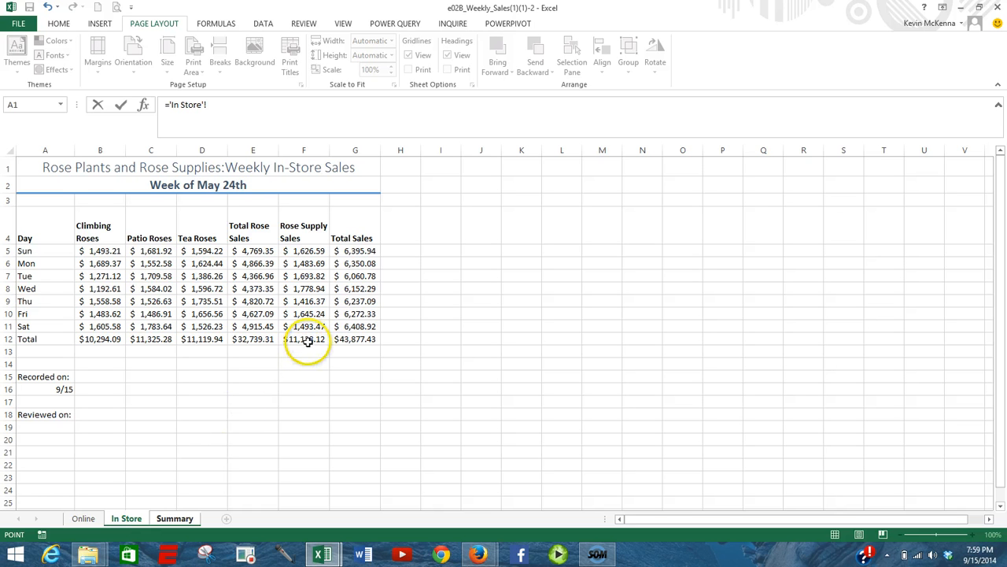
left_click(307, 340)
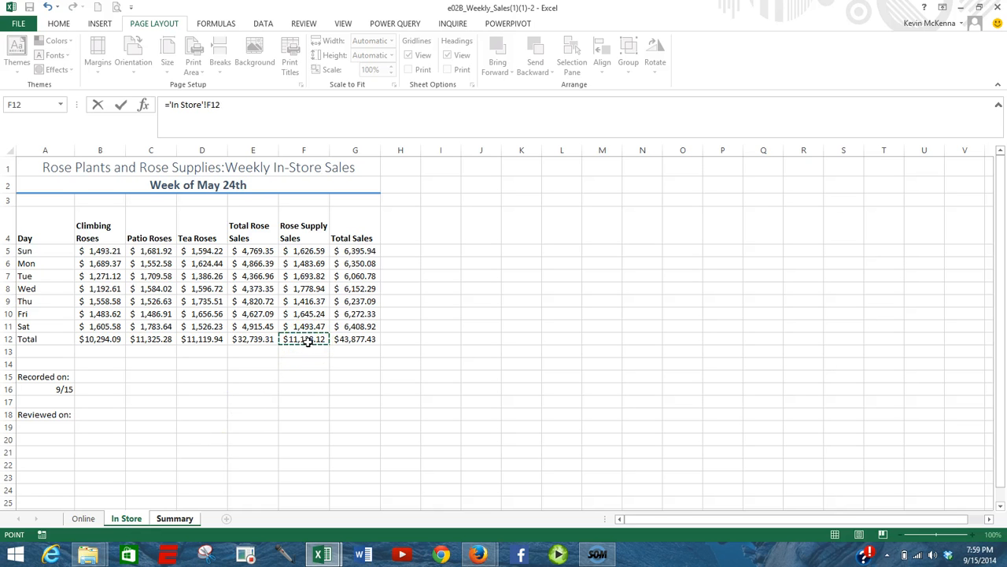
left_click(122, 105)
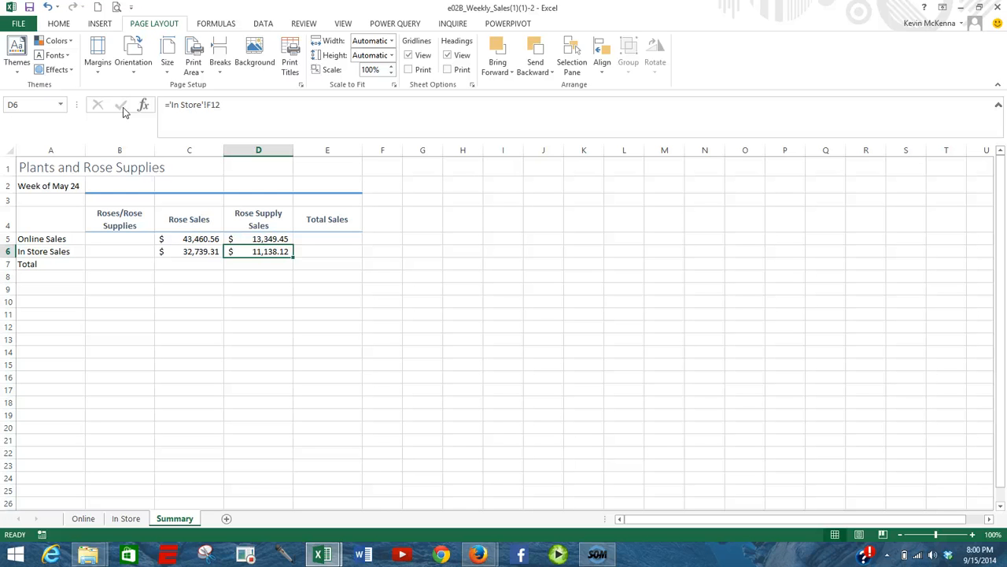
Total the online sales in E5 of the Summary sheet with =SUM(C5:D5) and fill the formula down to E6.
left_click(315, 240)
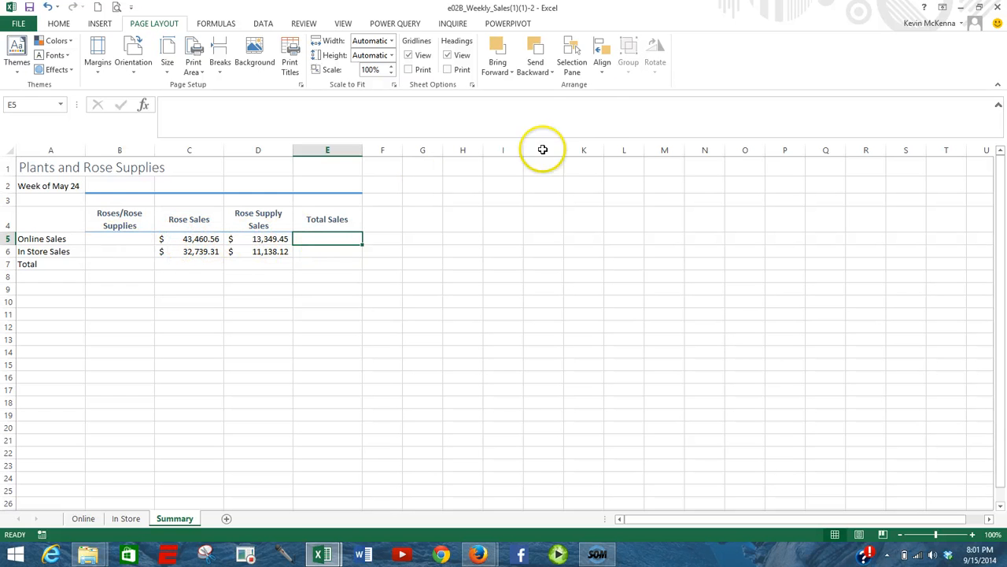
left_click(60, 22)
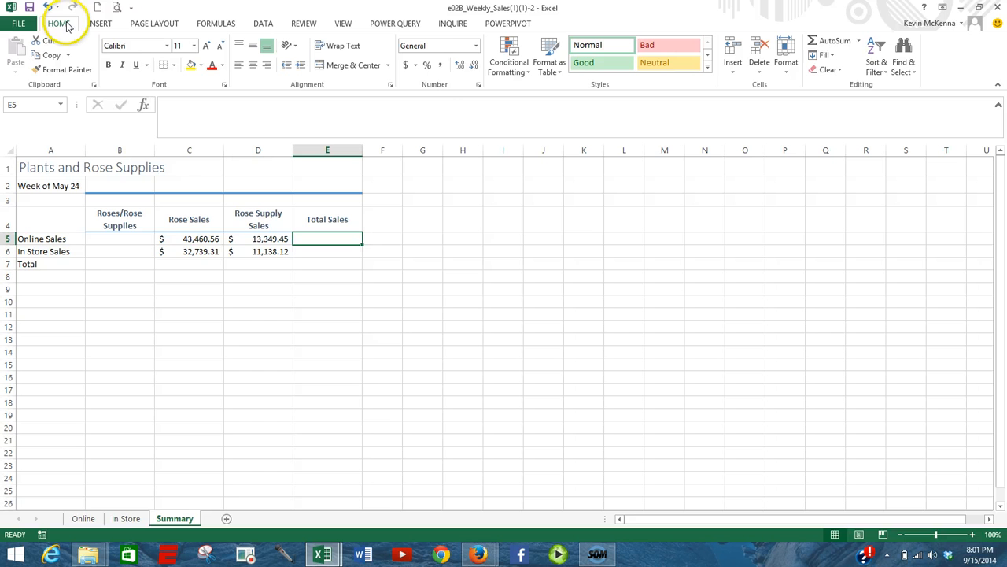
left_click(828, 42)
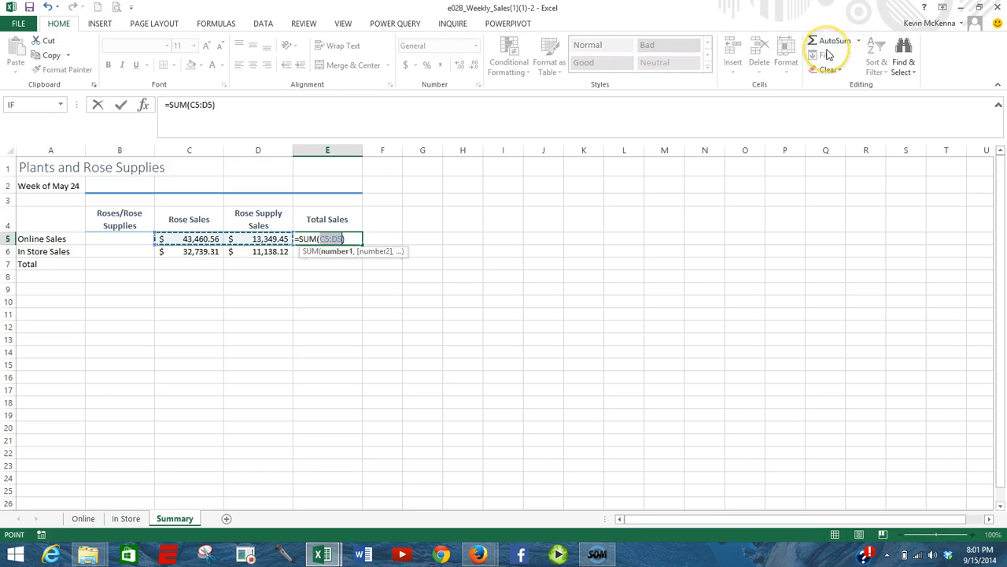
left_click(826, 41)
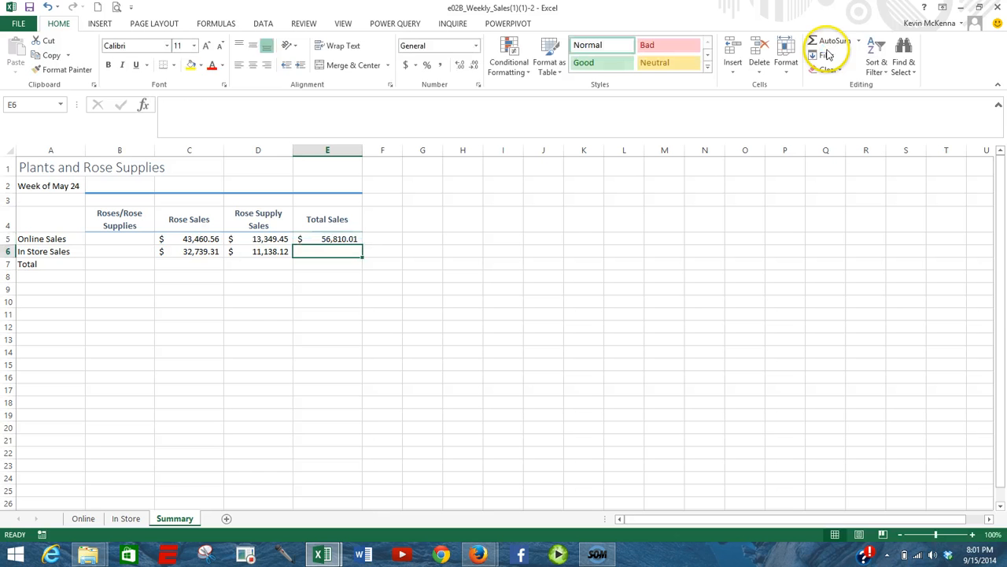
left_click(335, 239)
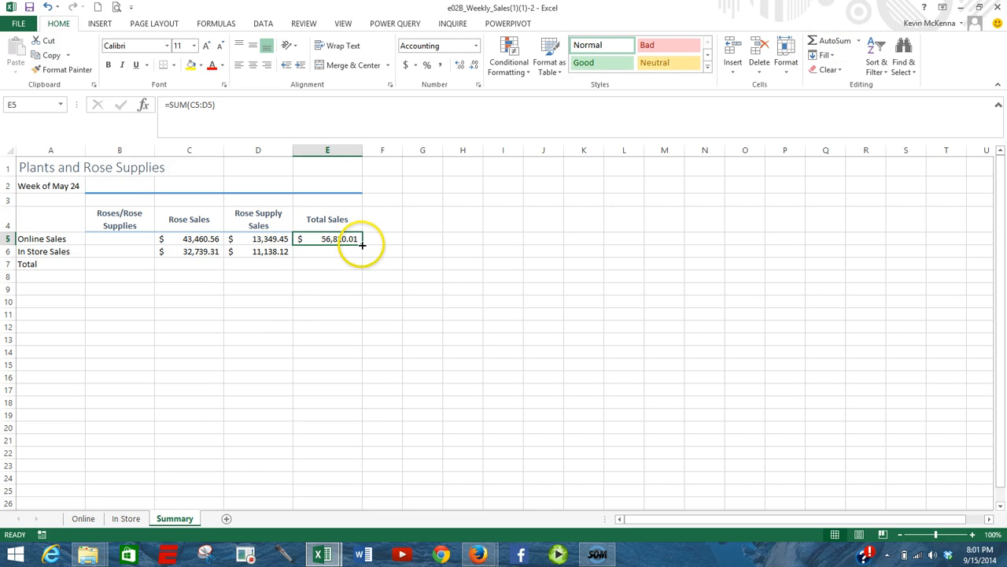
left_click_drag(362, 245, 360, 253)
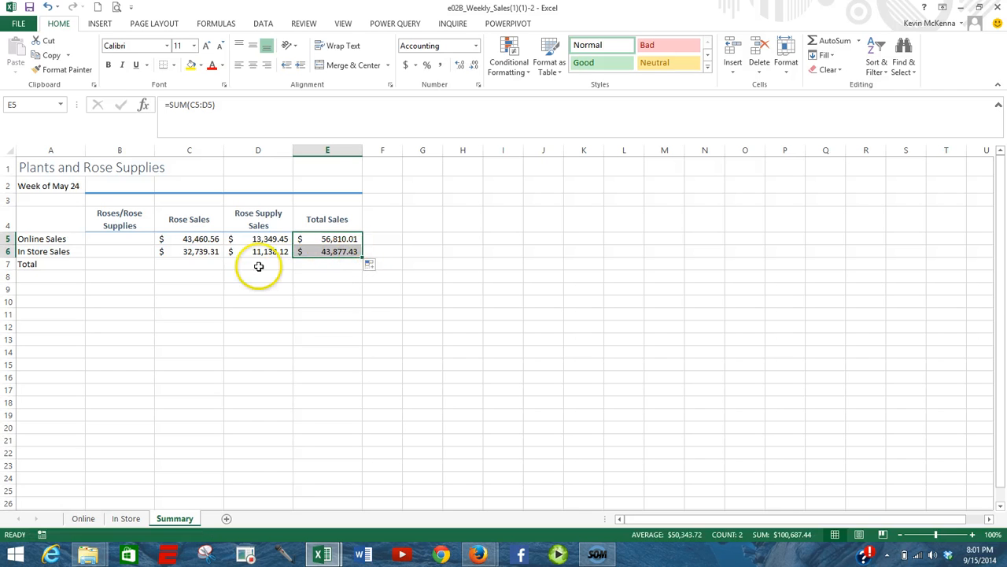
Total the Rose Sales column in C7 with =SUM(C5:C6) and fill the formula across to E7.
left_click(189, 262)
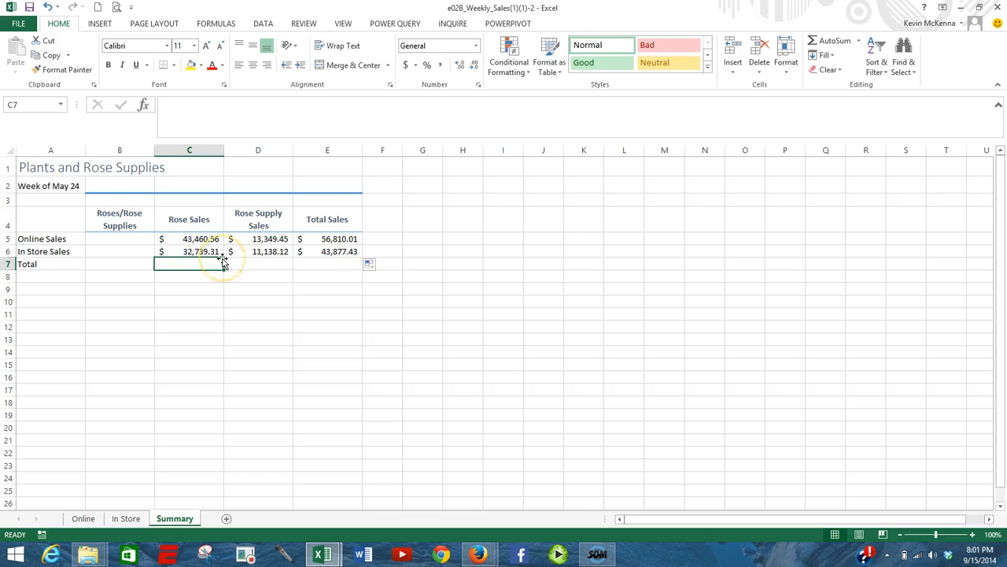
left_click(830, 40)
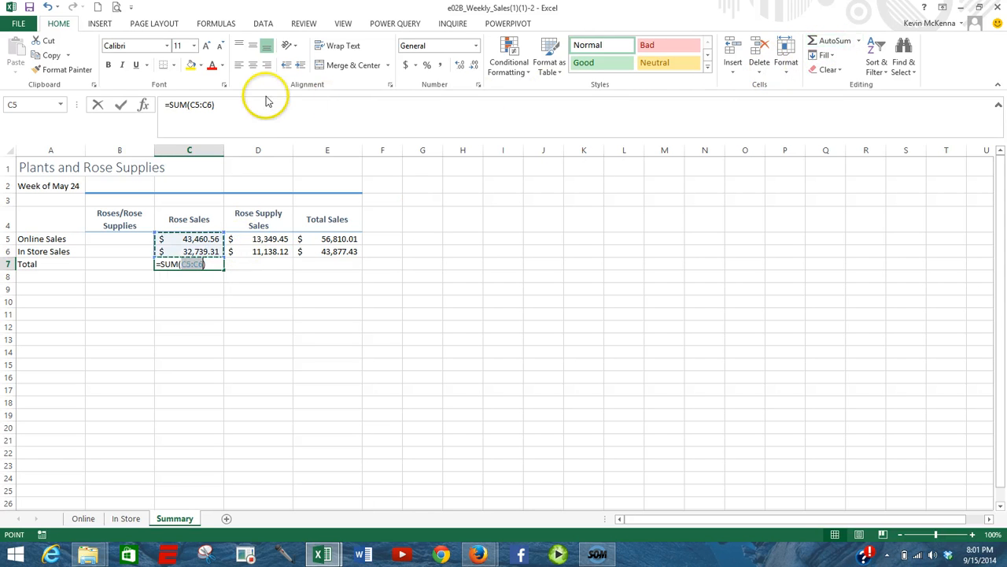
left_click(119, 105)
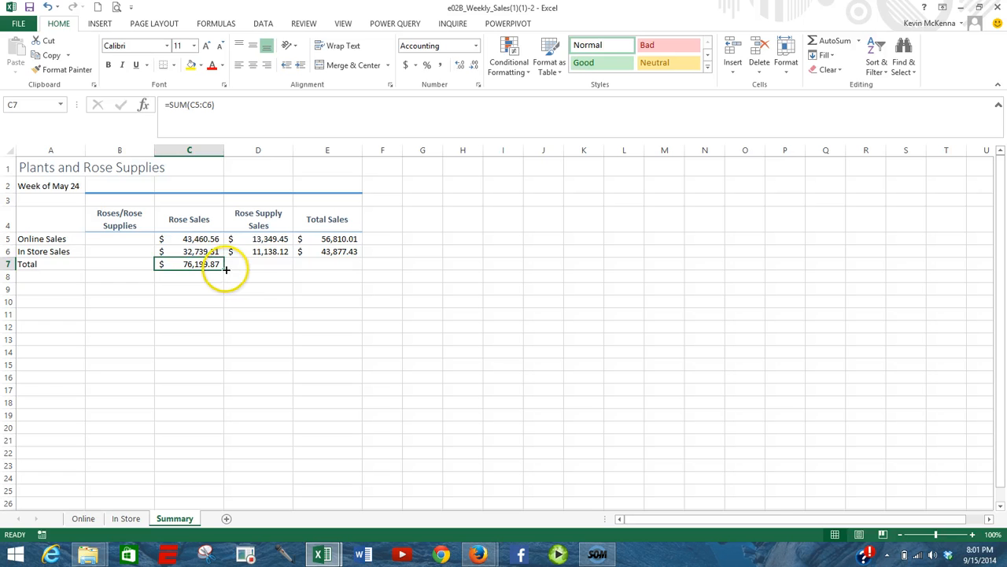
left_click_drag(225, 269, 331, 265)
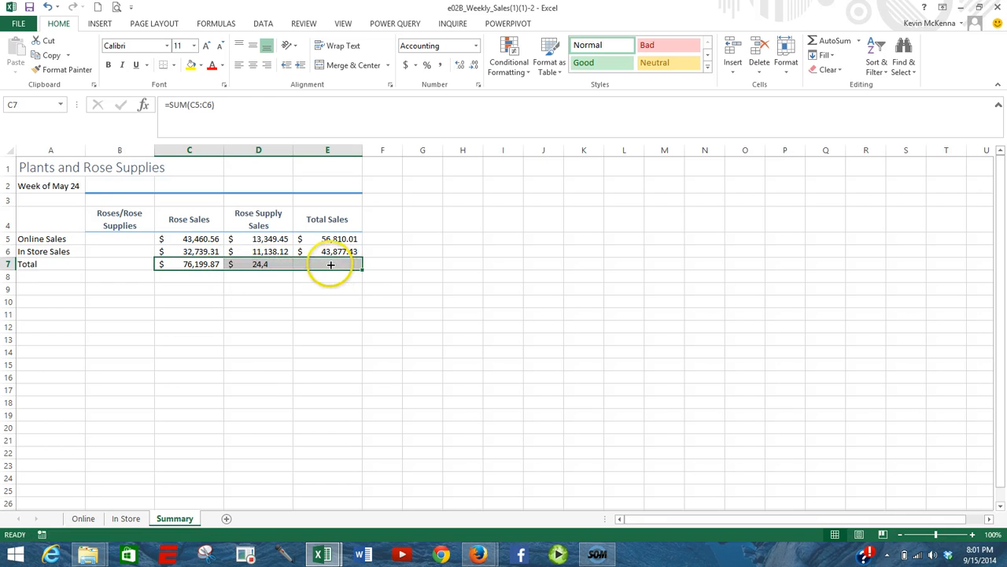
Merge and center the Summary sheet's title across A1:E1 and the Week of May 24 line across A2:E2.
left_click(59, 166)
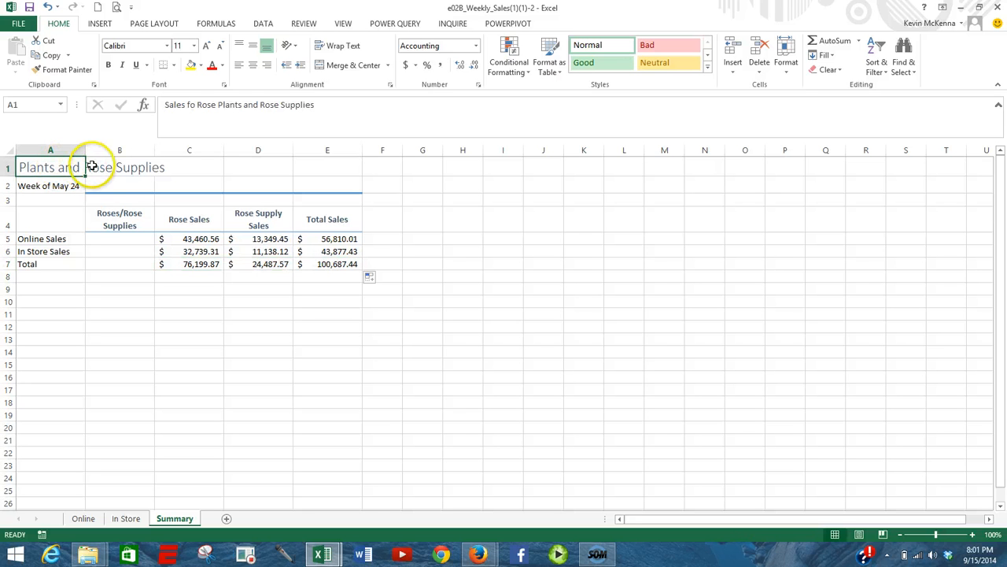
left_click_drag(92, 166, 333, 162)
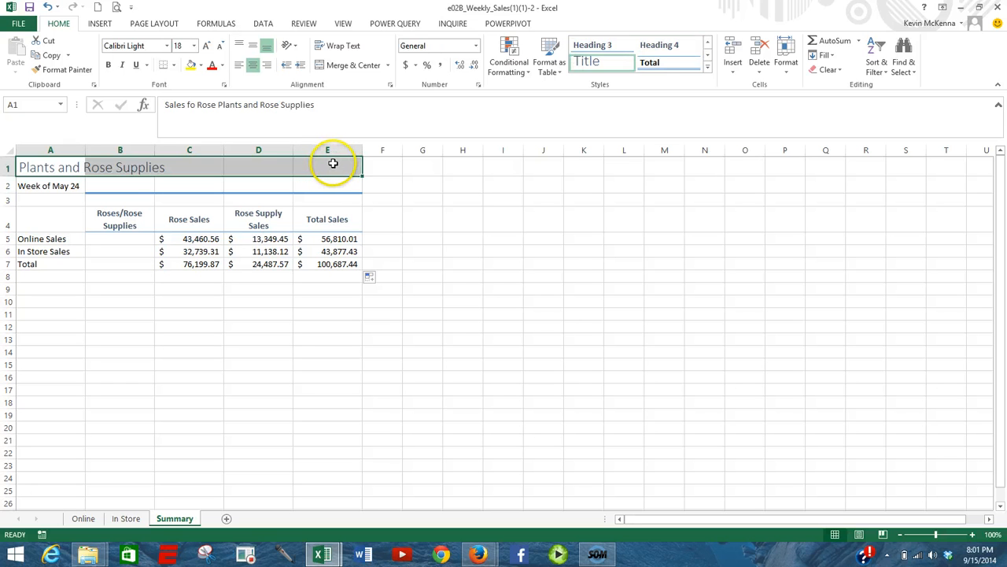
left_click(352, 66)
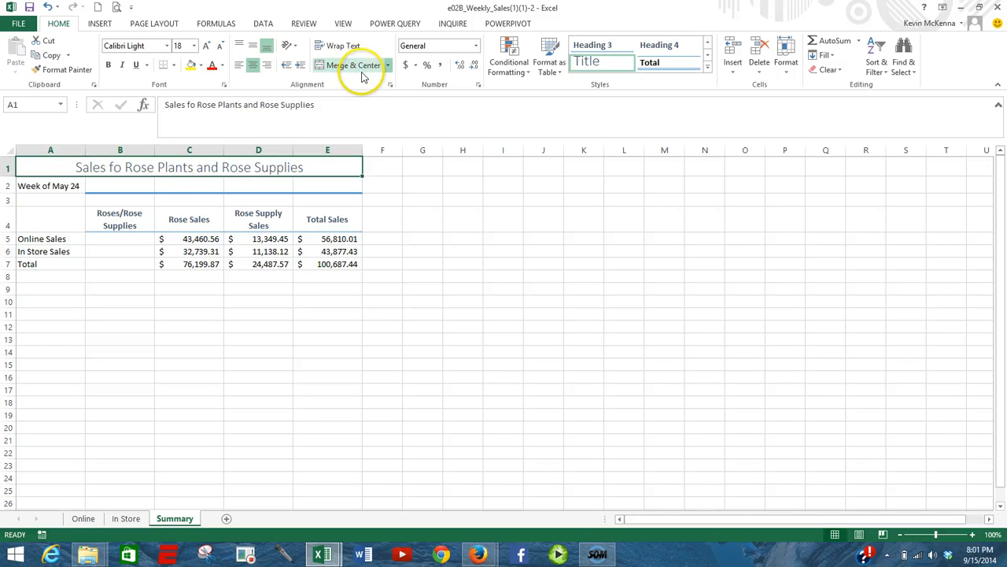
left_click(51, 186)
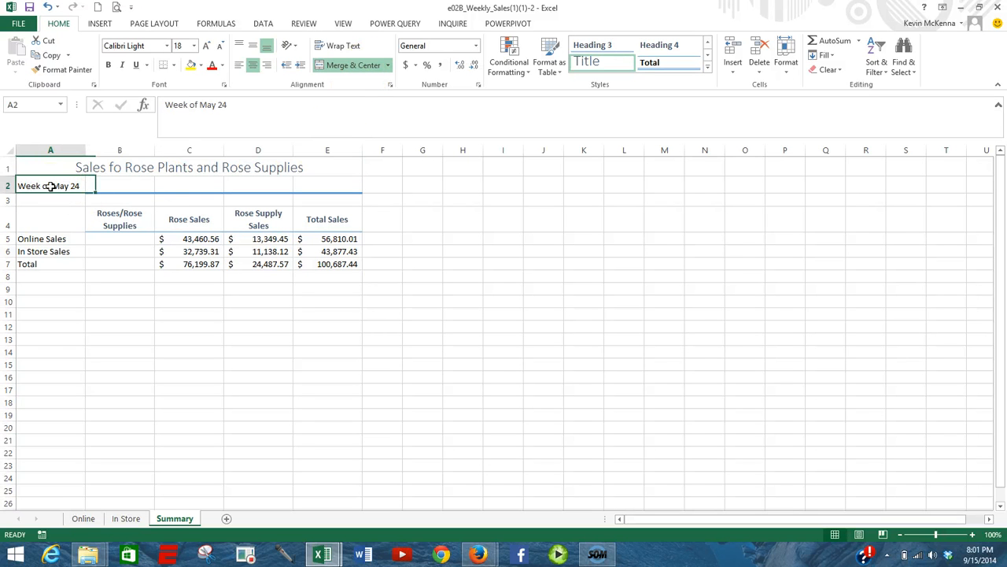
left_click_drag(51, 186, 333, 184)
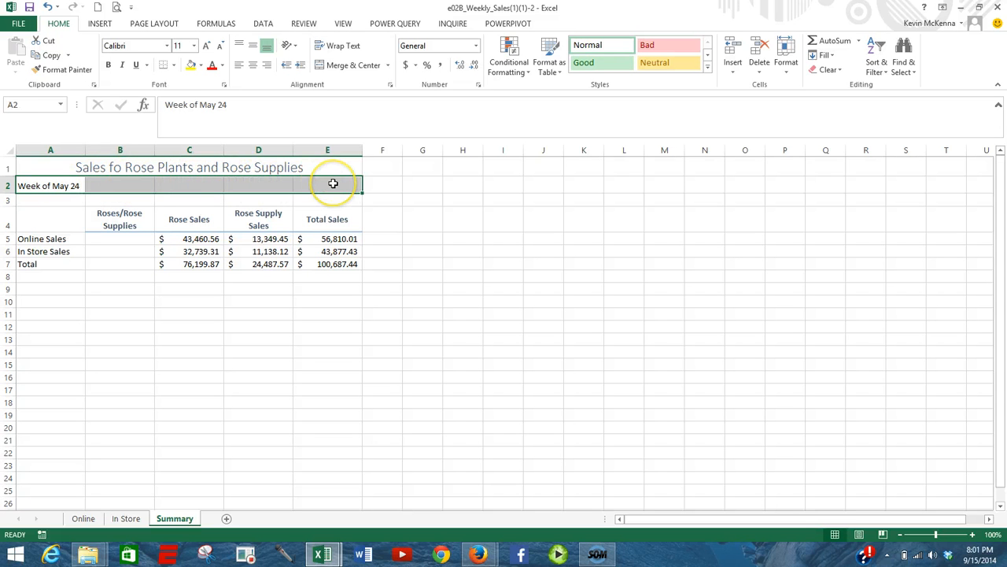
left_click(366, 69)
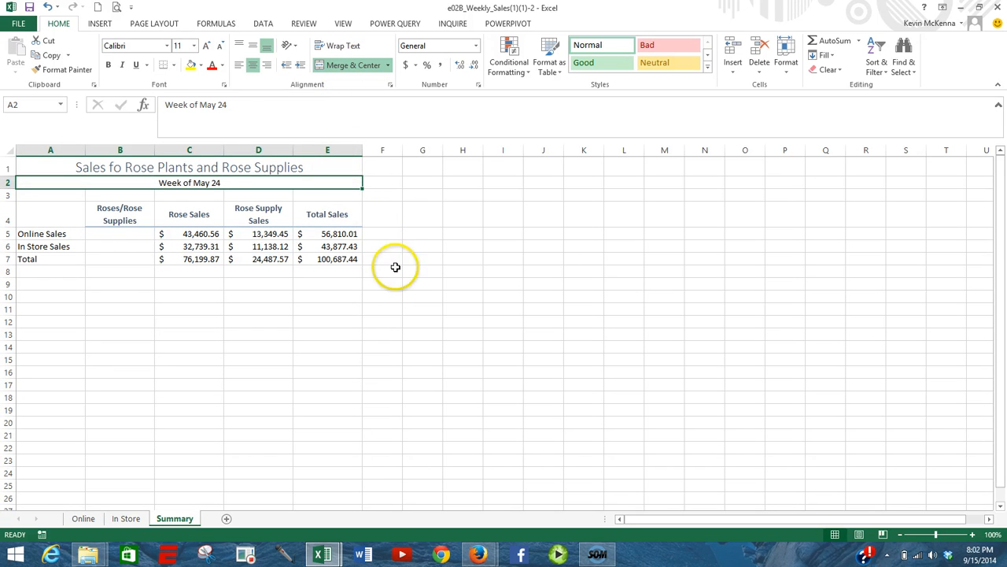
Insert a column sparkline in B5 for Online Sales using the data range C5:D5.
left_click(115, 235)
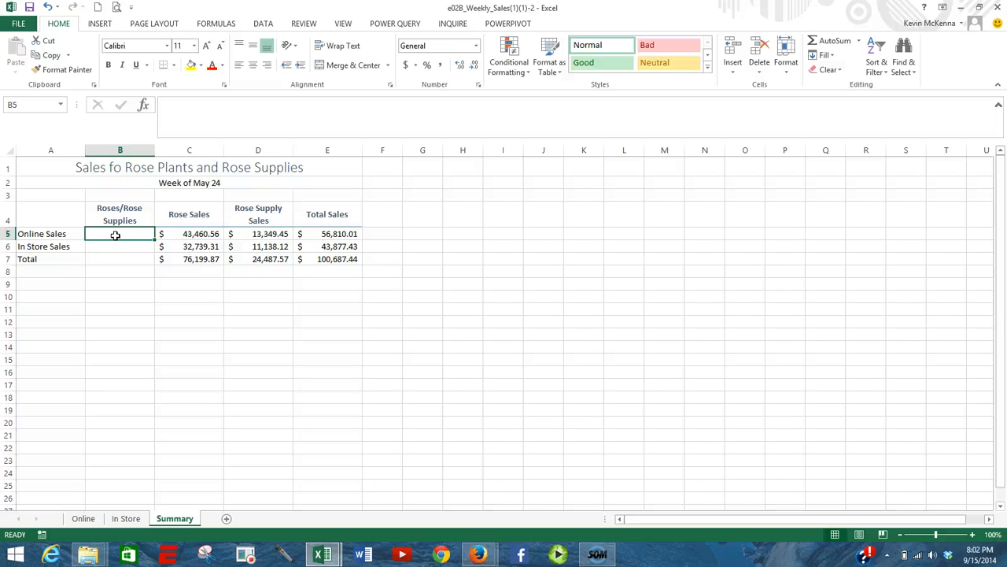
left_click(100, 23)
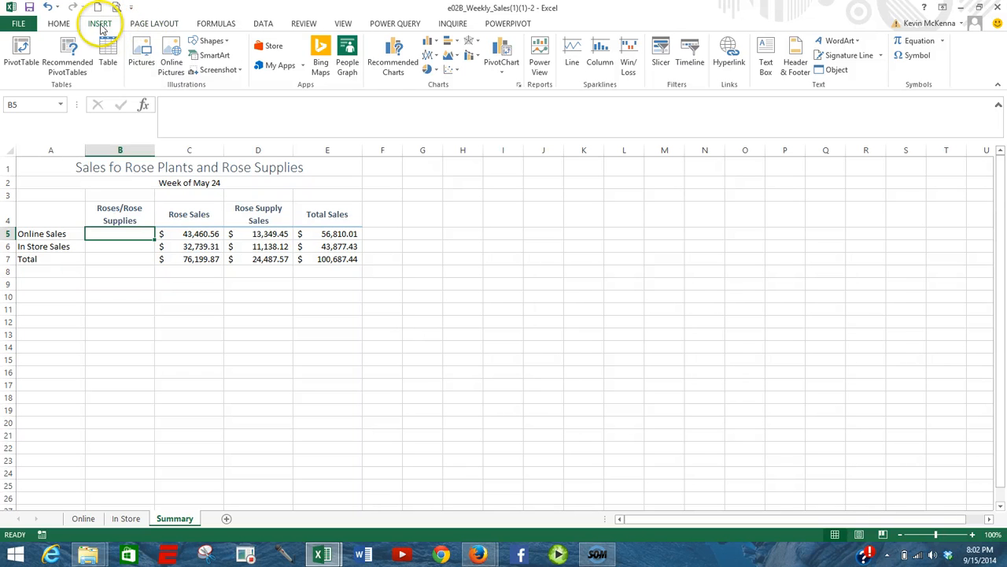
left_click(601, 55)
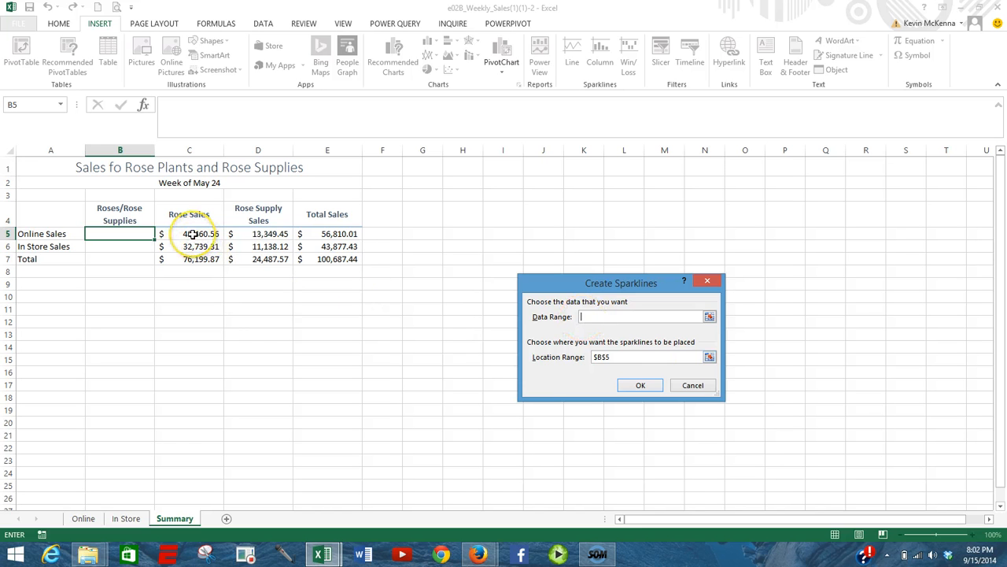
left_click_drag(192, 234, 248, 236)
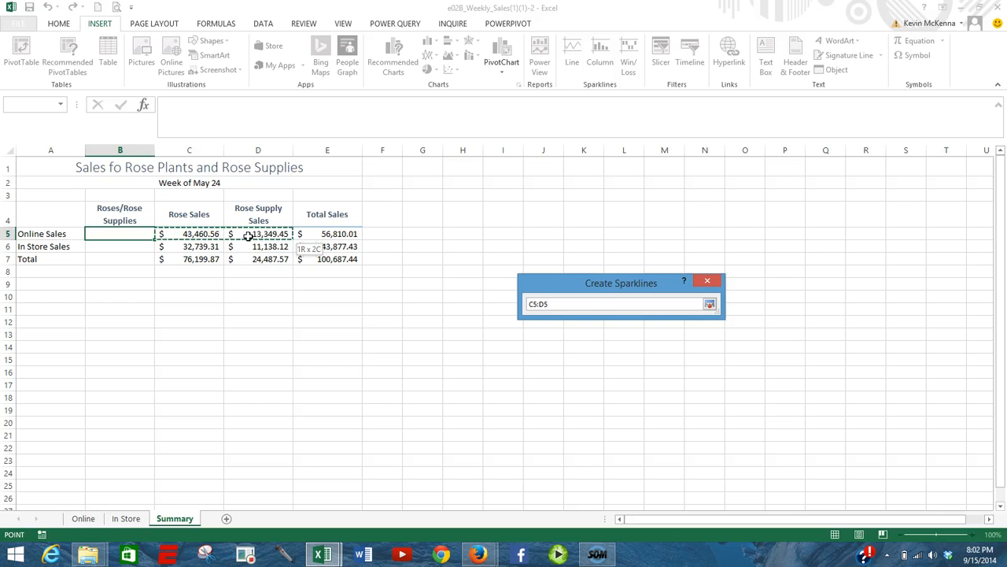
left_click_drag(247, 236, 248, 236)
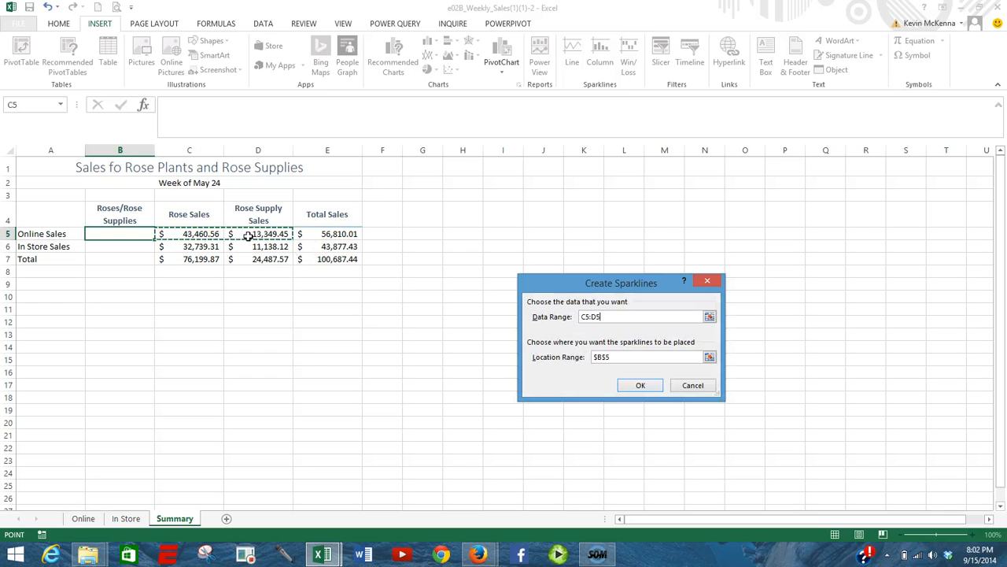
left_click(642, 384)
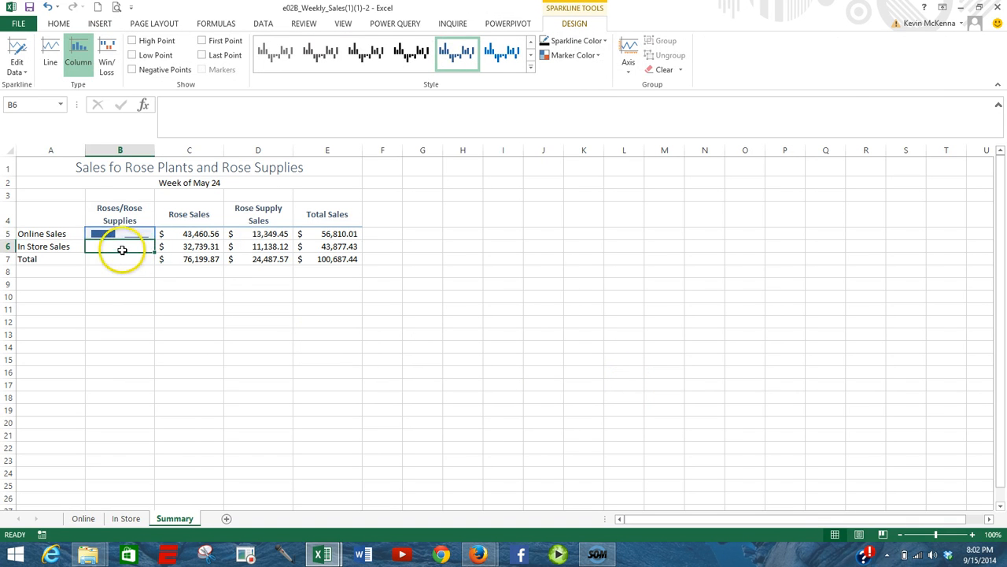
Insert a column sparkline in B6 for In Store Sales using the data range C6:D6.
left_click(124, 247)
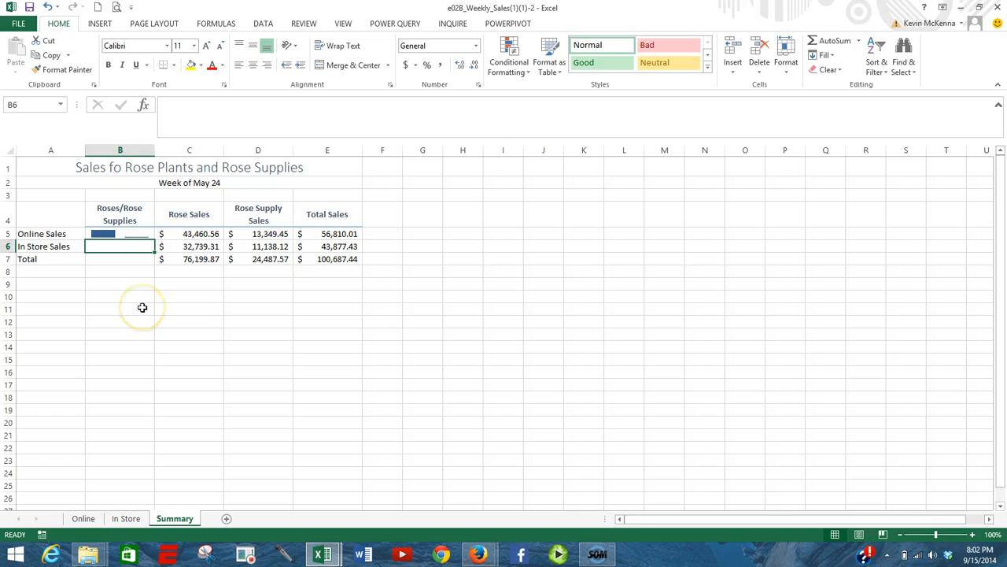
left_click(100, 24)
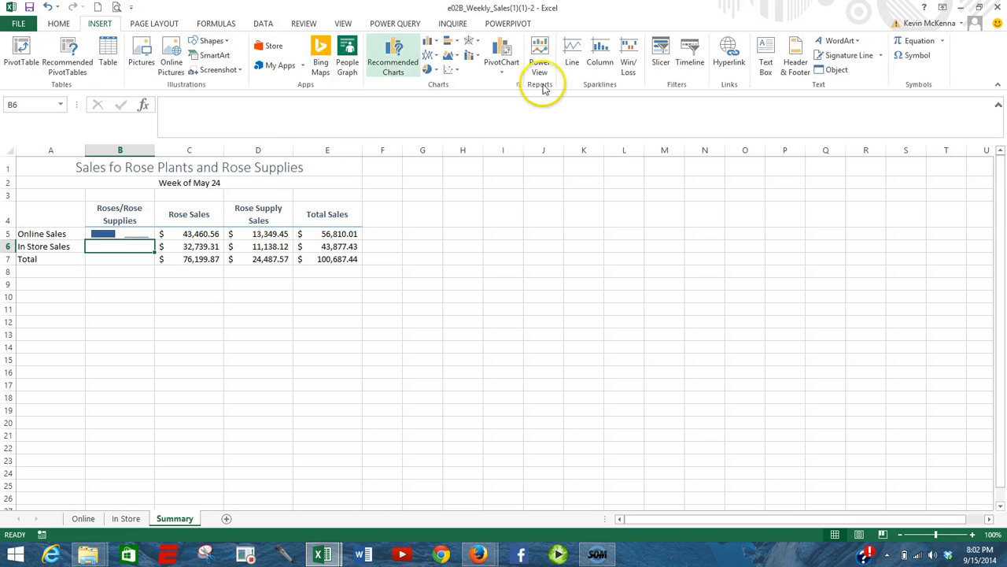
left_click(606, 57)
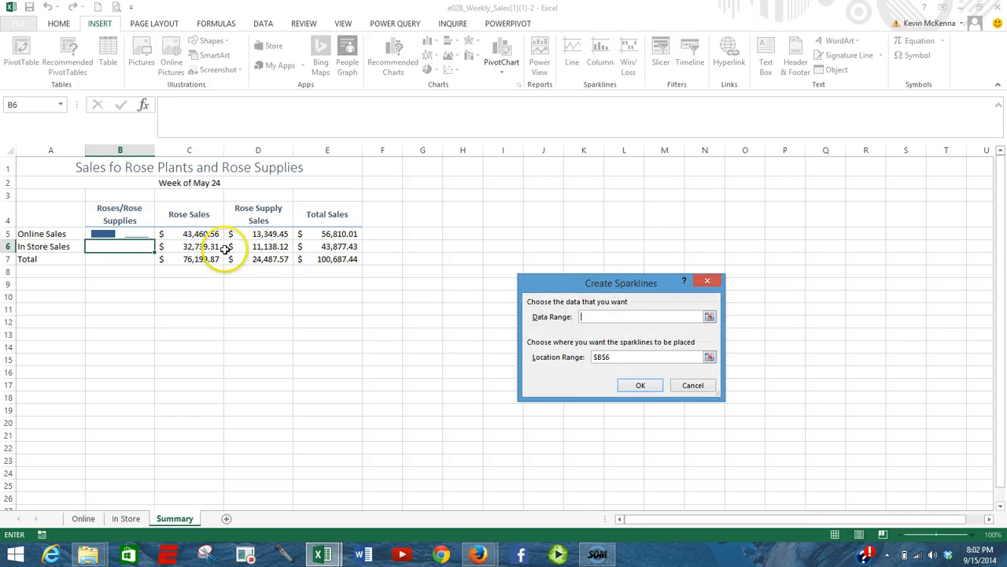
left_click_drag(195, 246, 246, 246)
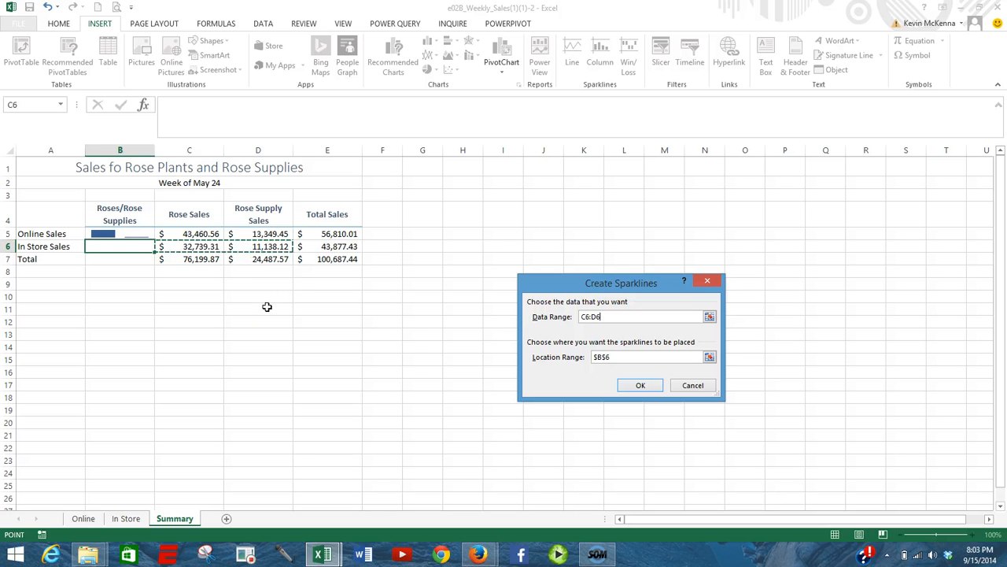
left_click(641, 385)
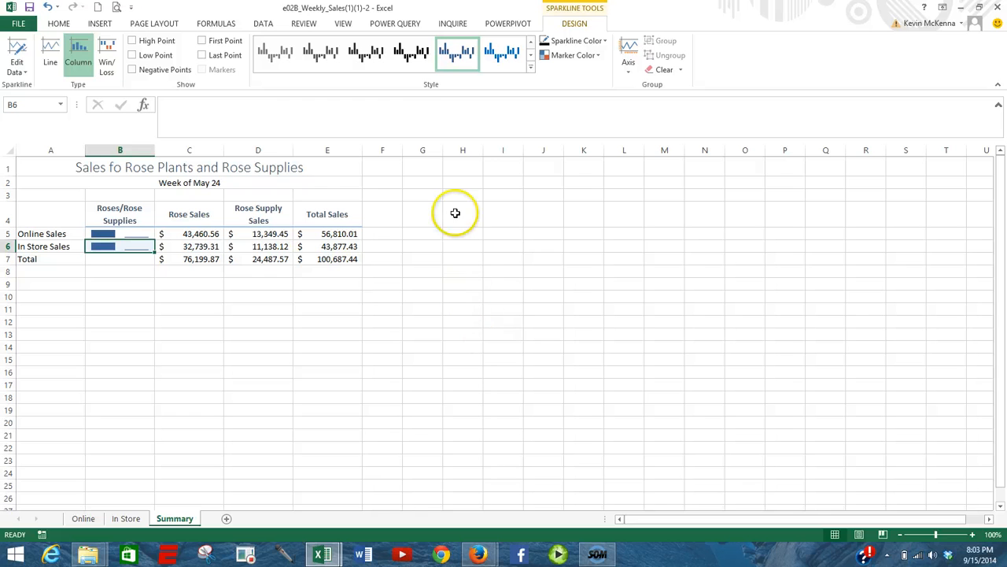
left_click(413, 233)
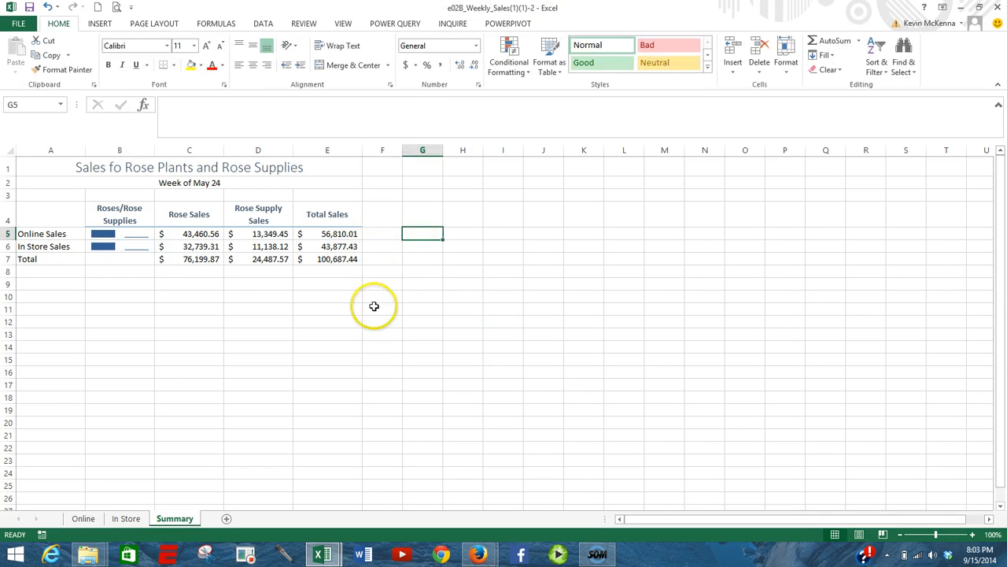
Group the Online, In Store and Summary sheets, then apply a preset page margin and landscape orientation to all three.
left_click(83, 519)
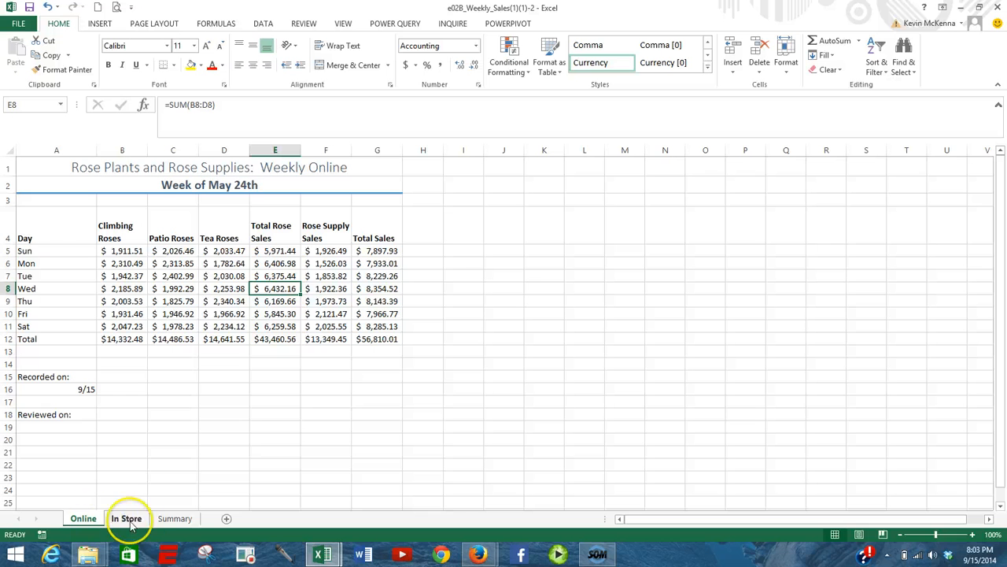
left_click(178, 522, "shift")
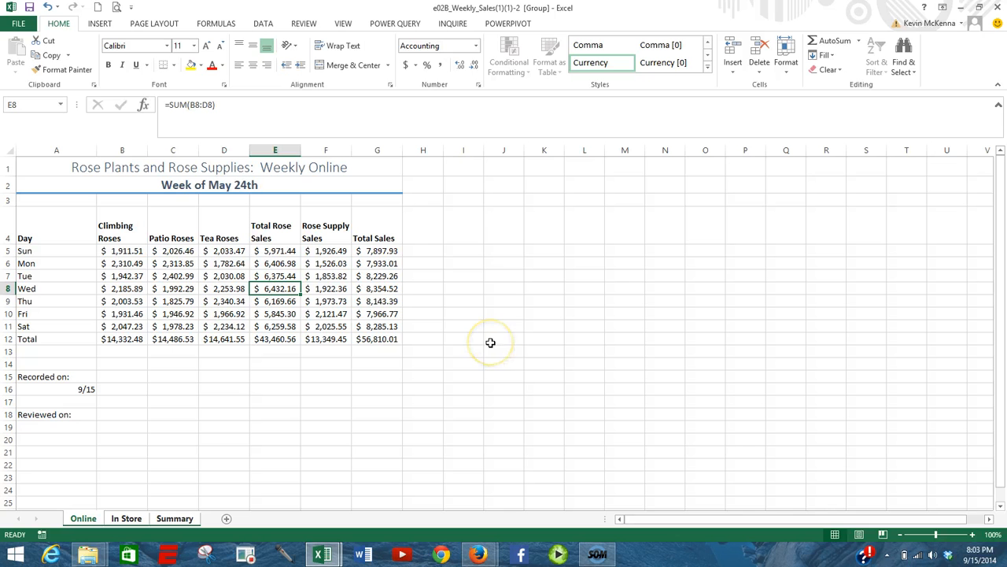
left_click(150, 23)
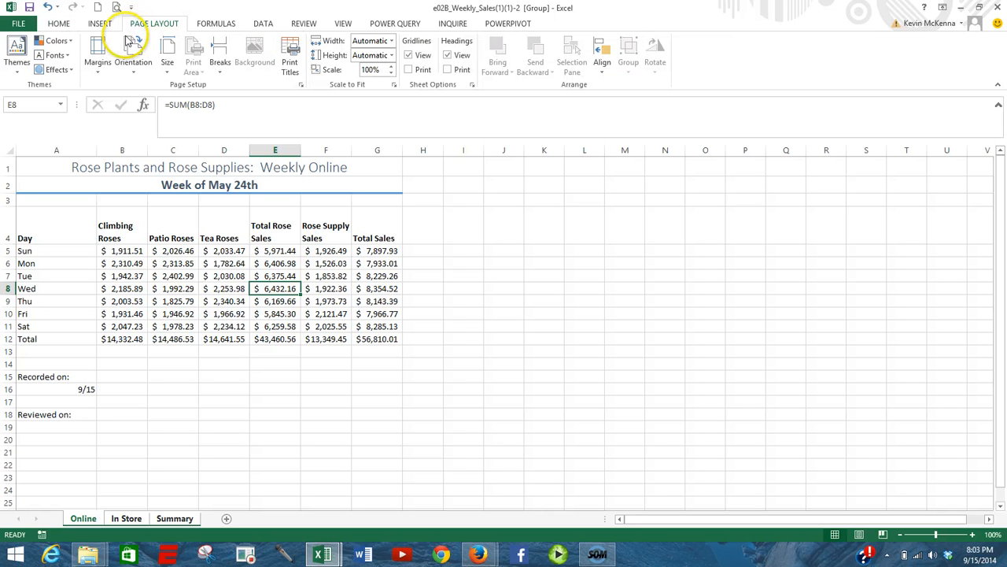
left_click(99, 63)
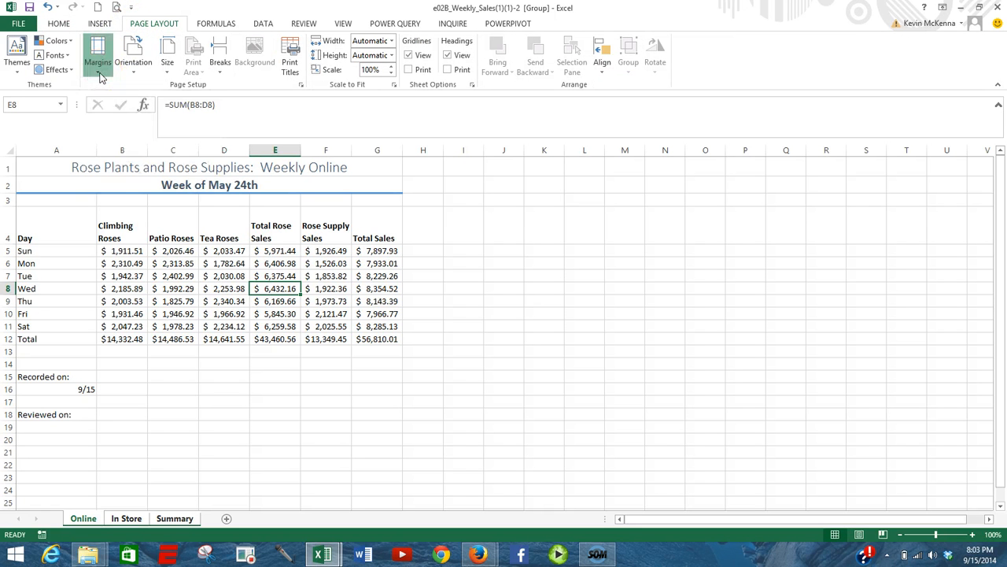
left_click(100, 206)
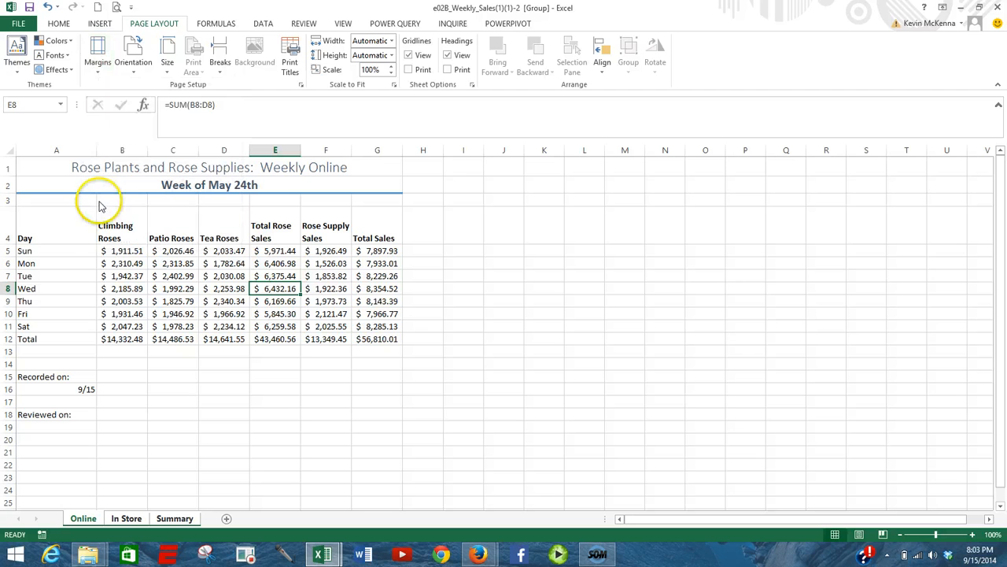
left_click(134, 76)
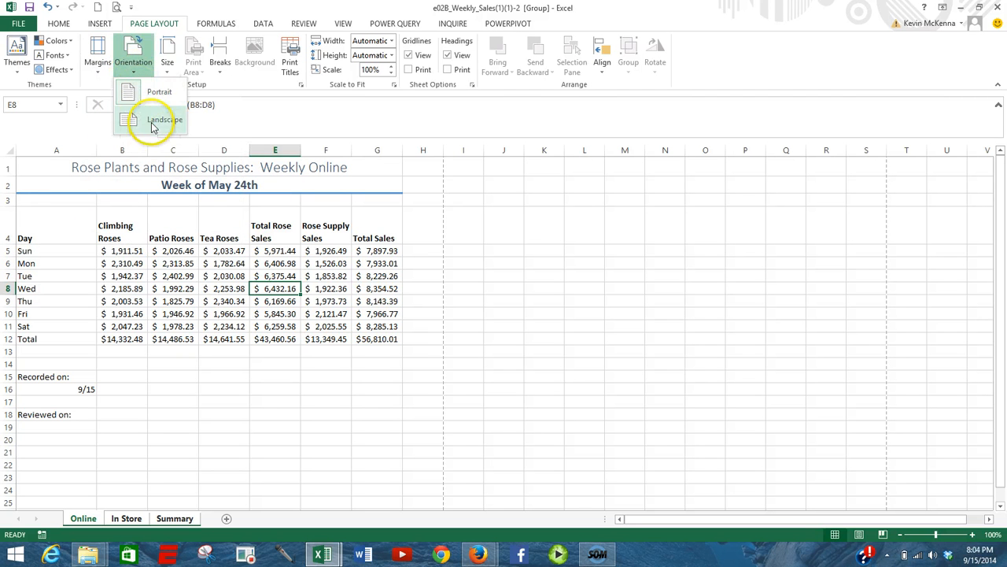
left_click(151, 119)
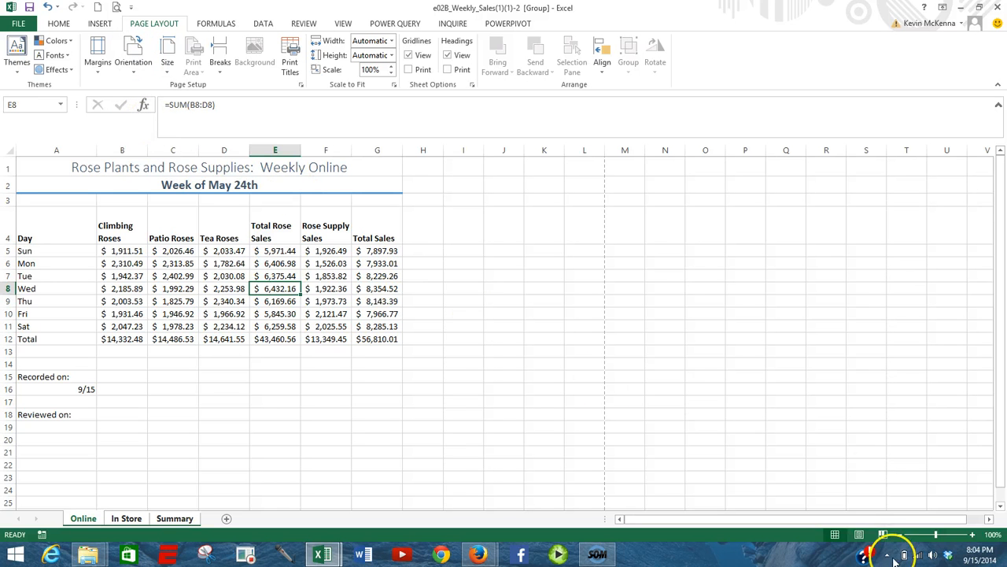
Show the grouped sheets in Page Layout view and insert the page number in the header's left section.
left_click(859, 535)
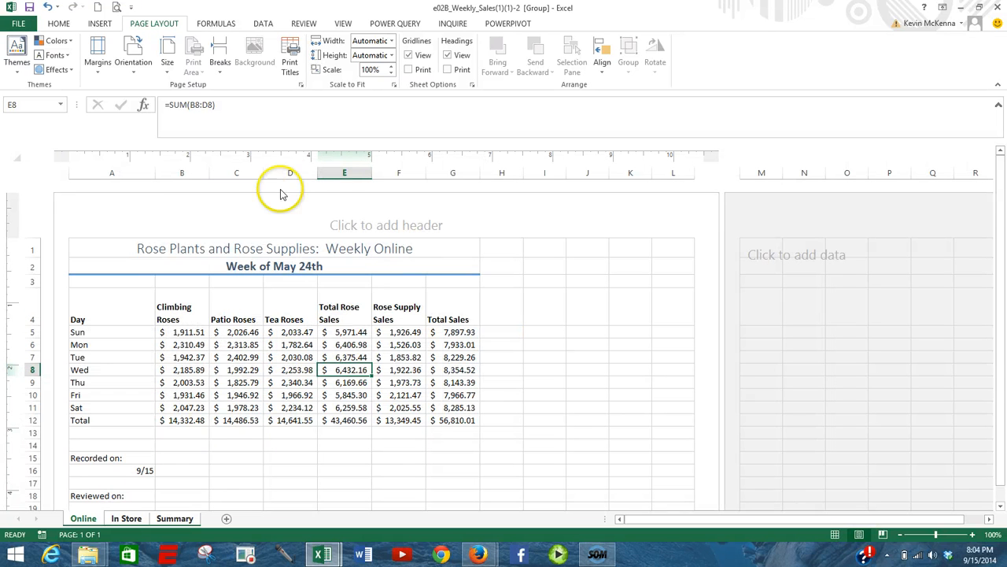
left_click(126, 224)
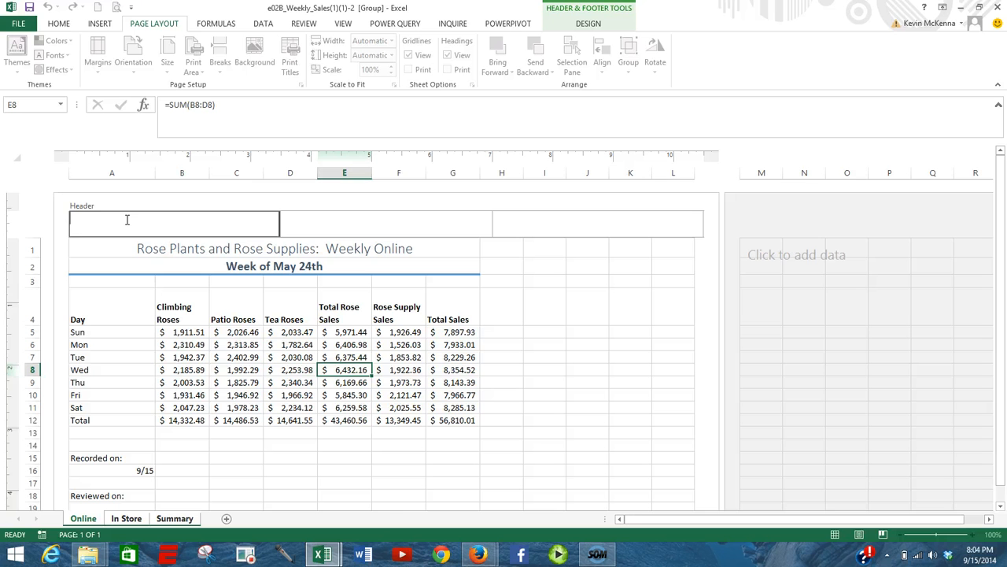
left_click(127, 220)
left_click(588, 23)
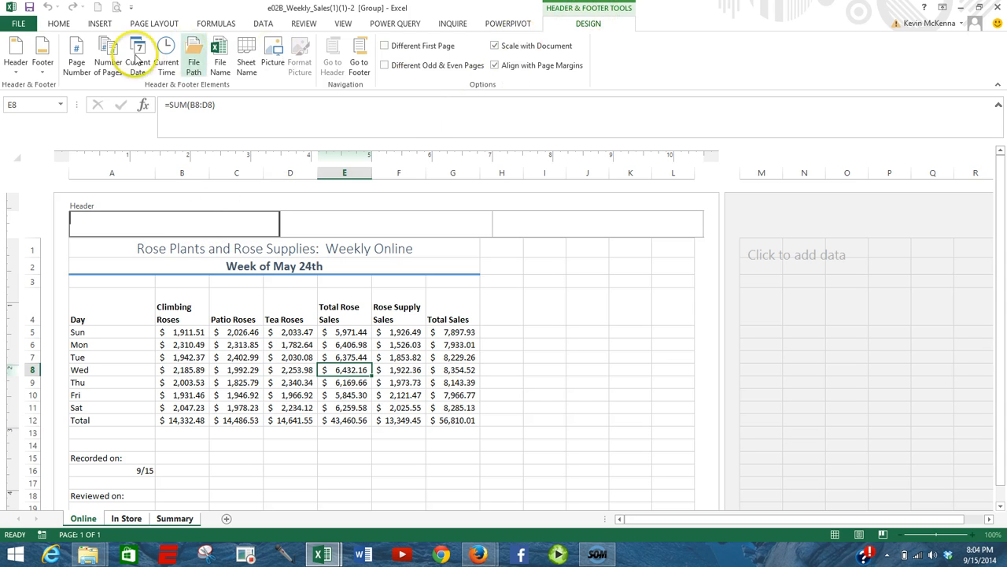
left_click(75, 62)
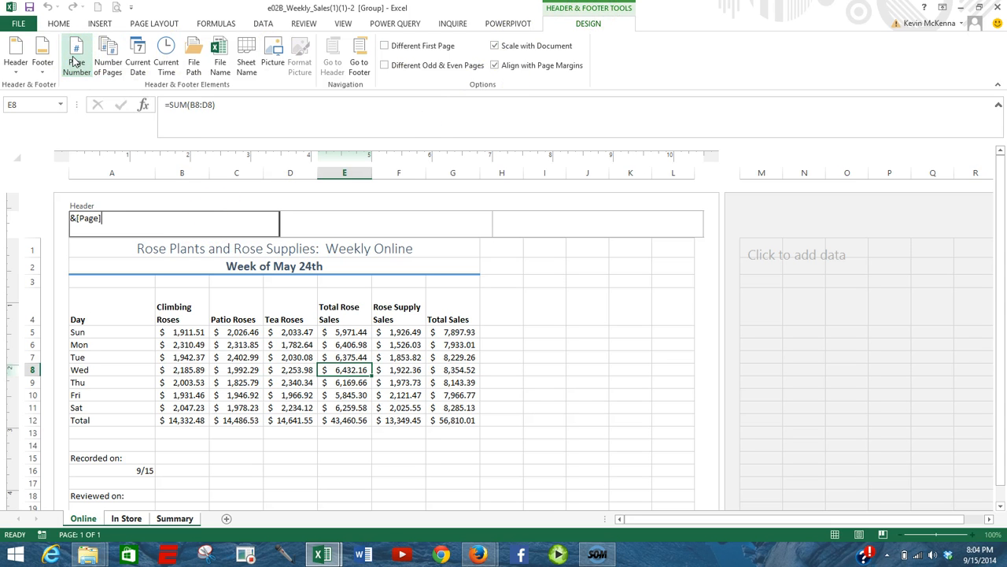
Insert the sheet name in the header's center section and the file name in the footer's center section.
left_click(408, 226)
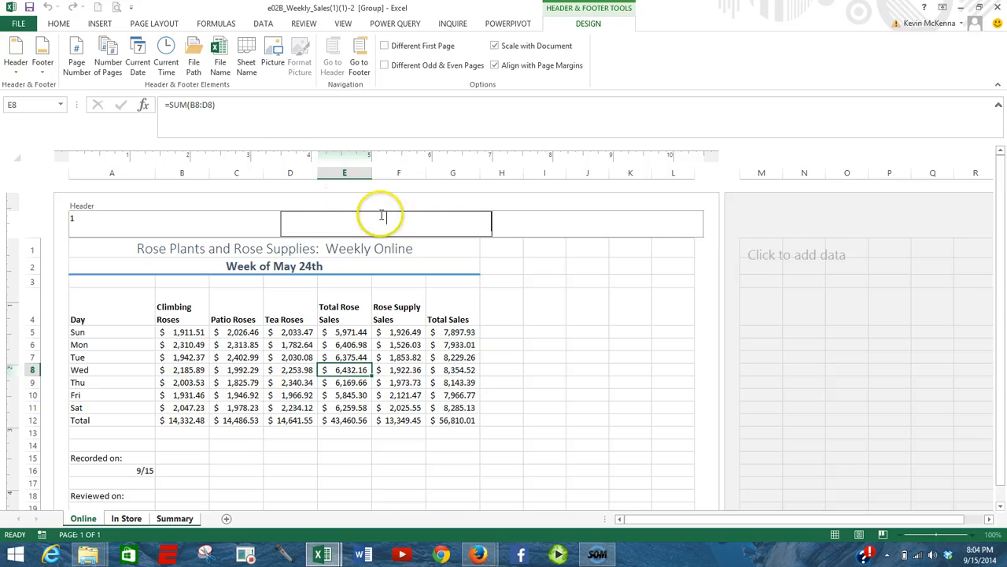
left_click(246, 50)
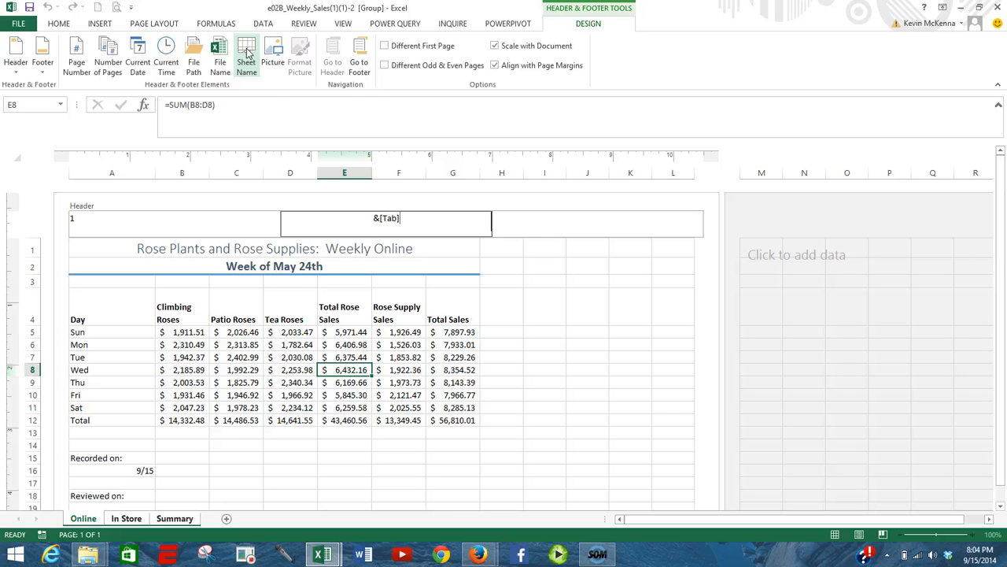
left_click(365, 53)
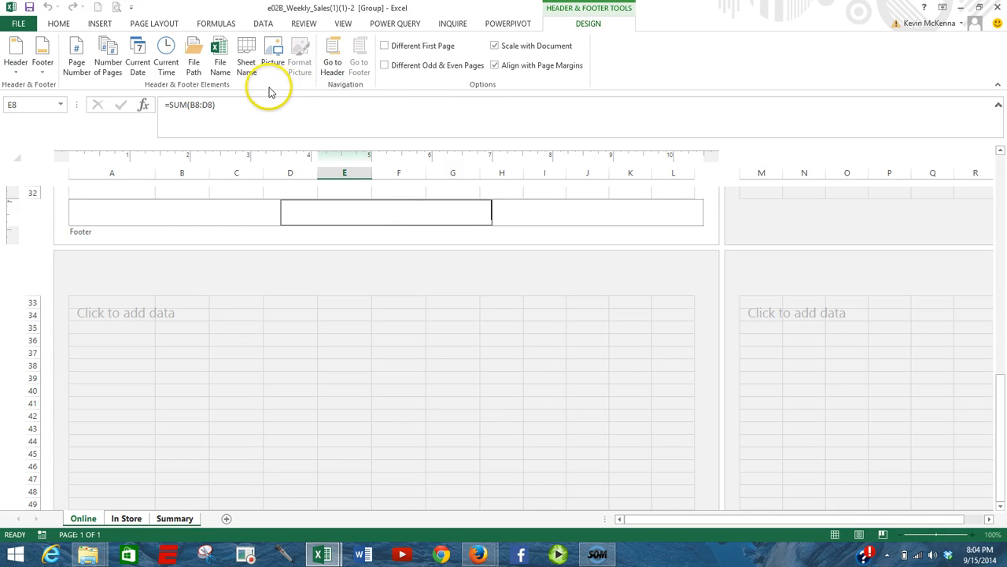
left_click(221, 56)
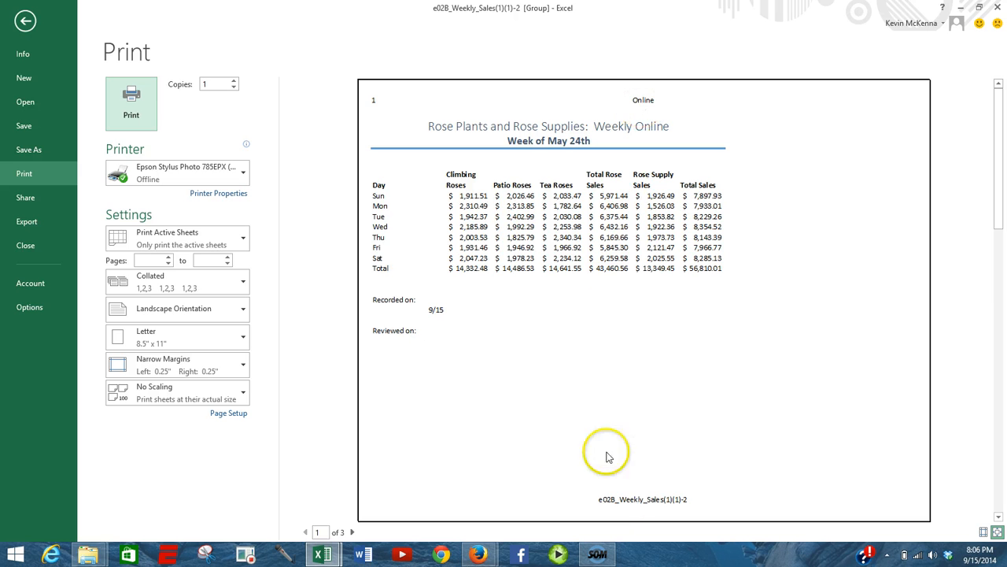
Check the header, footer and layout of the In Store and Summary pages in the print preview.
left_click(353, 532)
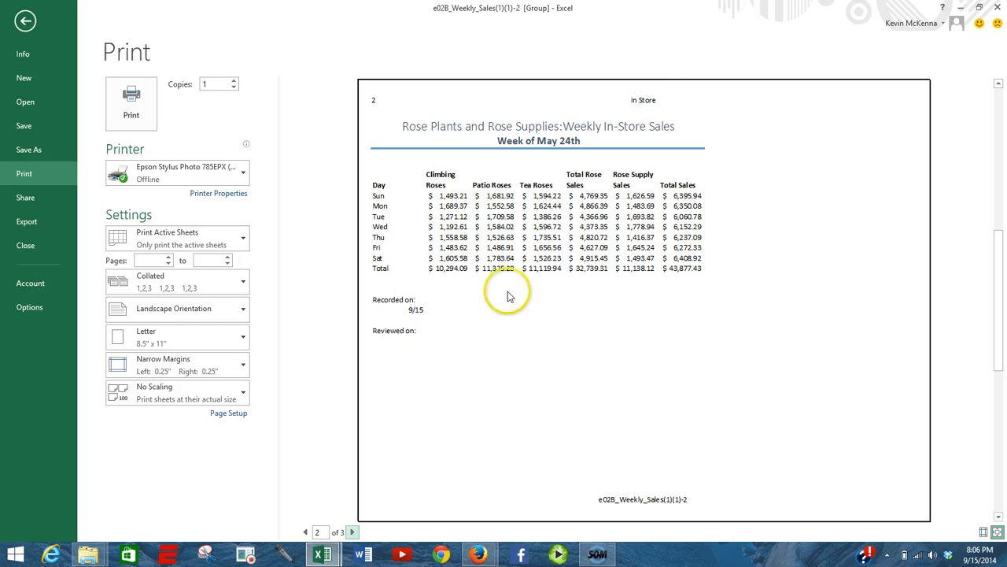
left_click(352, 532)
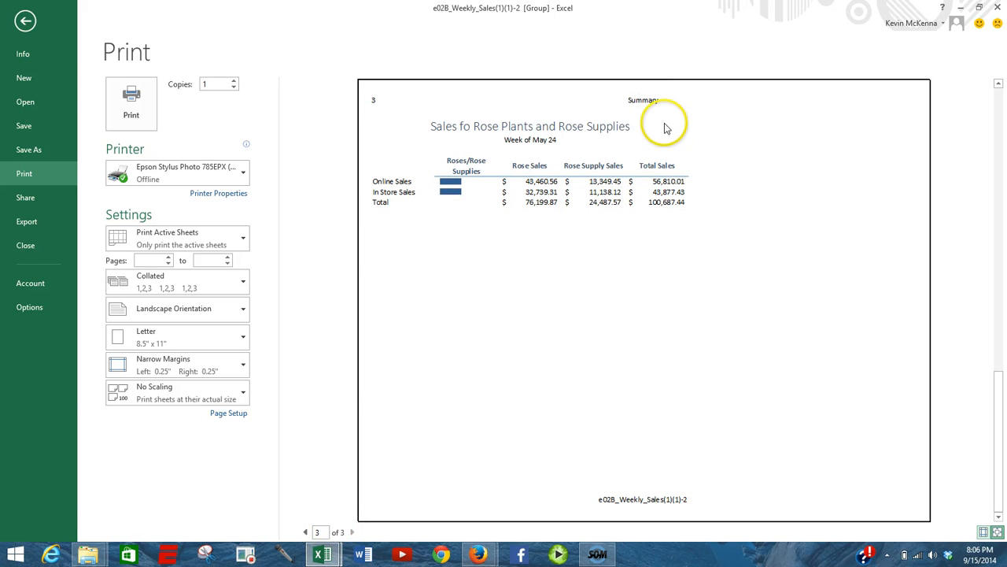